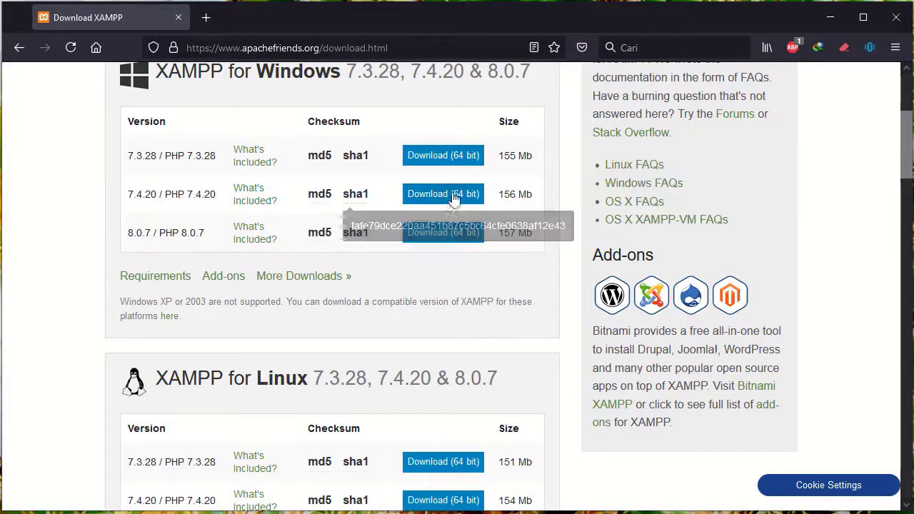
- Download the 64-bit XAMPP for Windows installer, version 8.0.7 / PHP 8.0.7
scroll(505, 201, "down", 4)
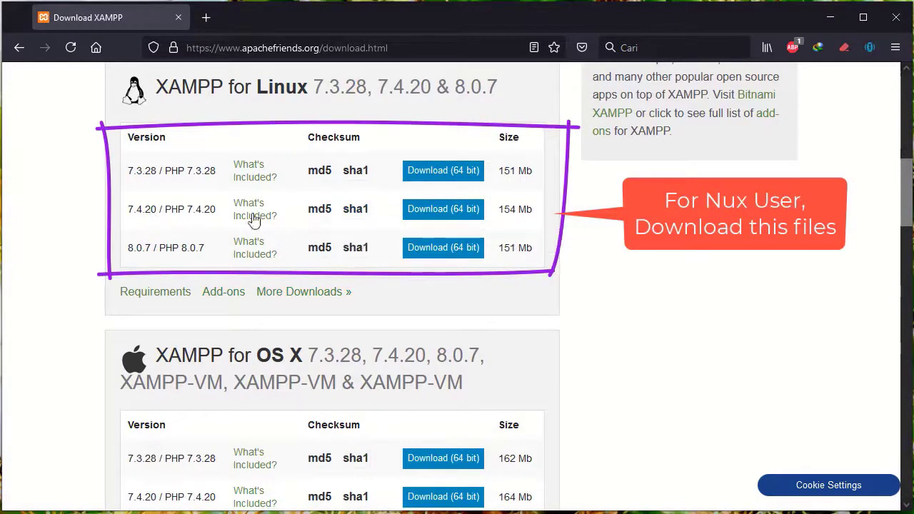
scroll(342, 328, "down", 5)
scroll(136, 286, "up", 2)
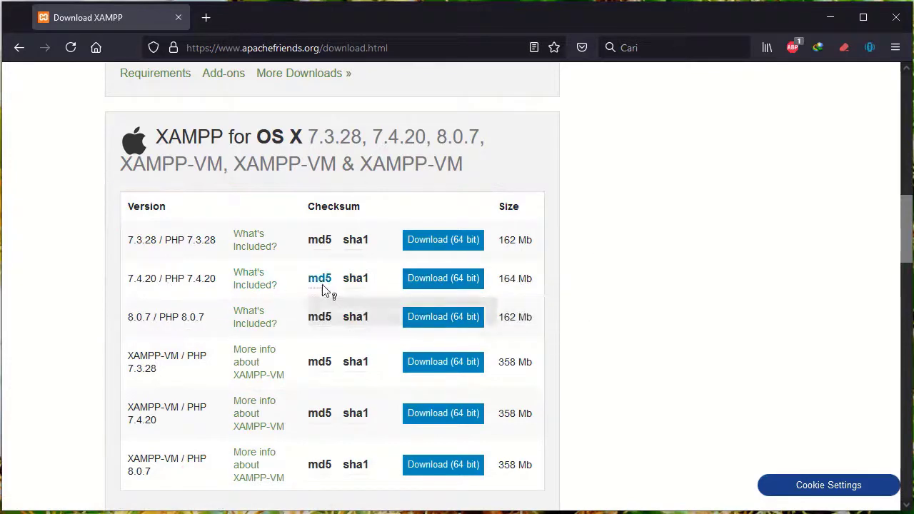
scroll(322, 292, "up", 4)
scroll(331, 292, "up", 4)
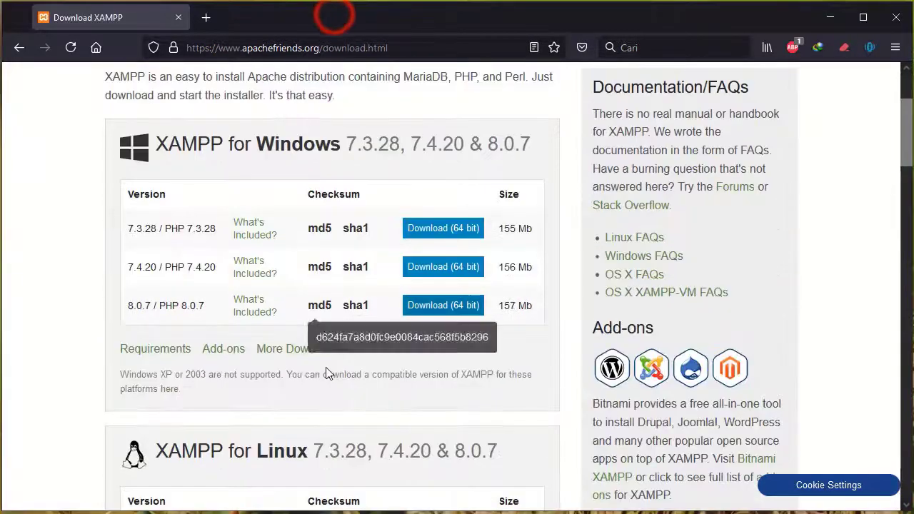
left_click(445, 309)
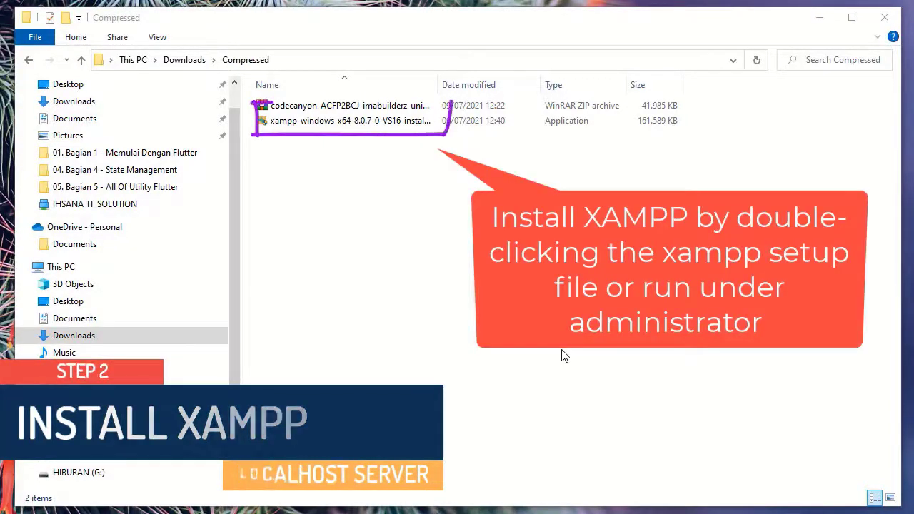
- Launch the downloaded xampp-windows-x64-8.0.7 installer, accept the User Account Control warning and proceed to component selection
double_click(271, 119)
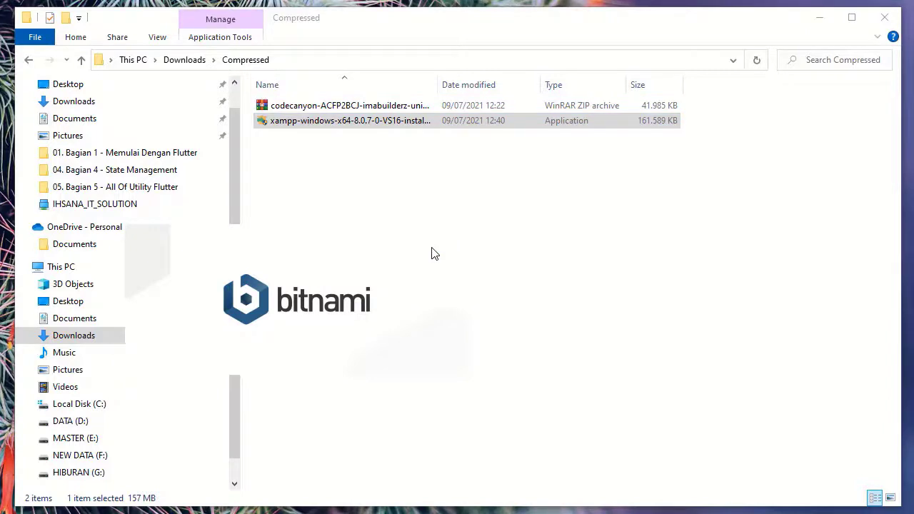
left_click(319, 234)
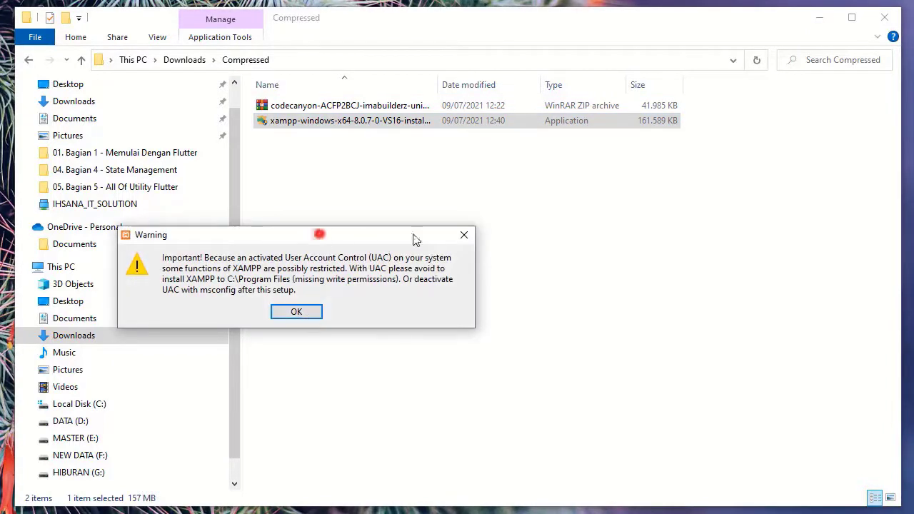
left_click_drag(414, 239, 551, 213)
left_click(526, 289)
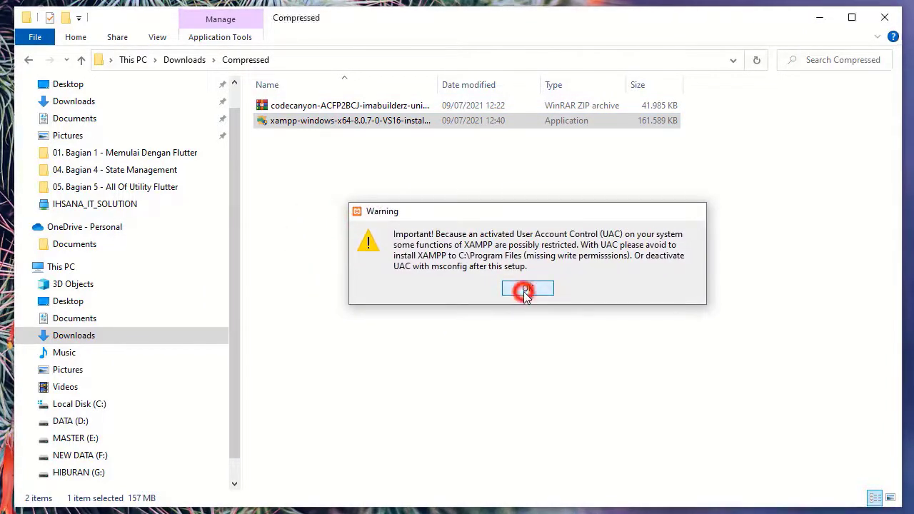
left_click_drag(300, 164, 486, 160)
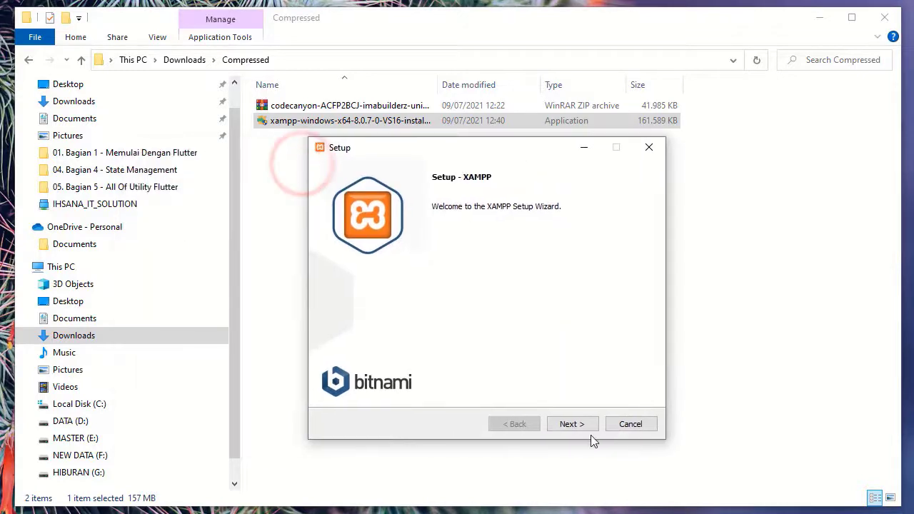
left_click(576, 424)
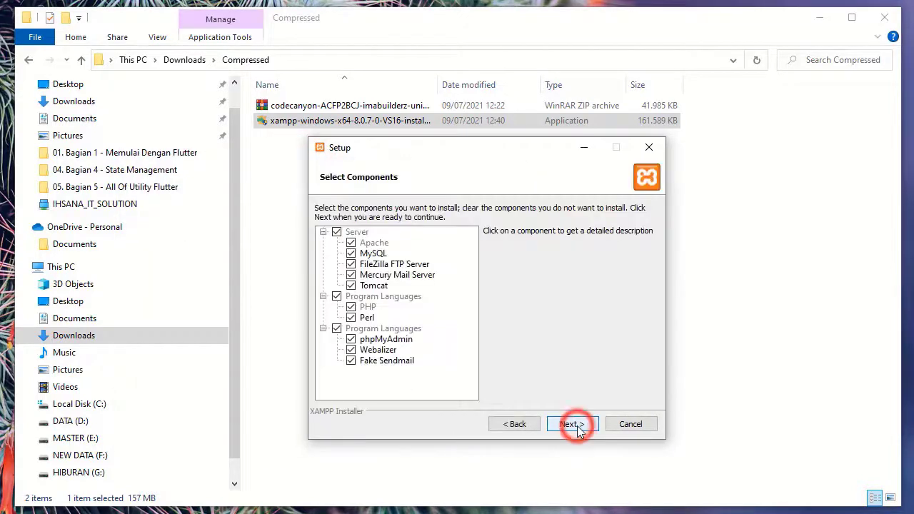
- Exclude FileZilla FTP Server, Mercury Mail Server, Tomcat, Perl, Webalizer and Fake Sendmail from the installation and accept the component selection
left_click(351, 264)
left_click(351, 275)
left_click(351, 286)
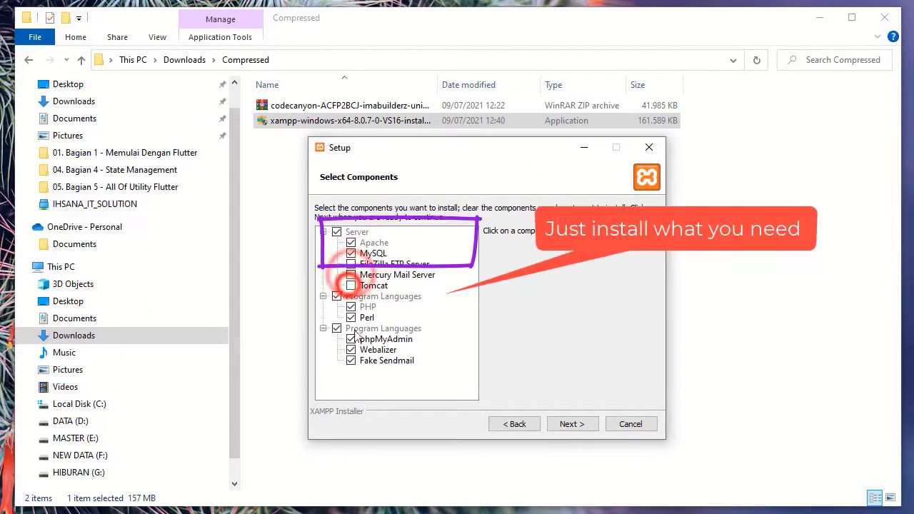
left_click(351, 318)
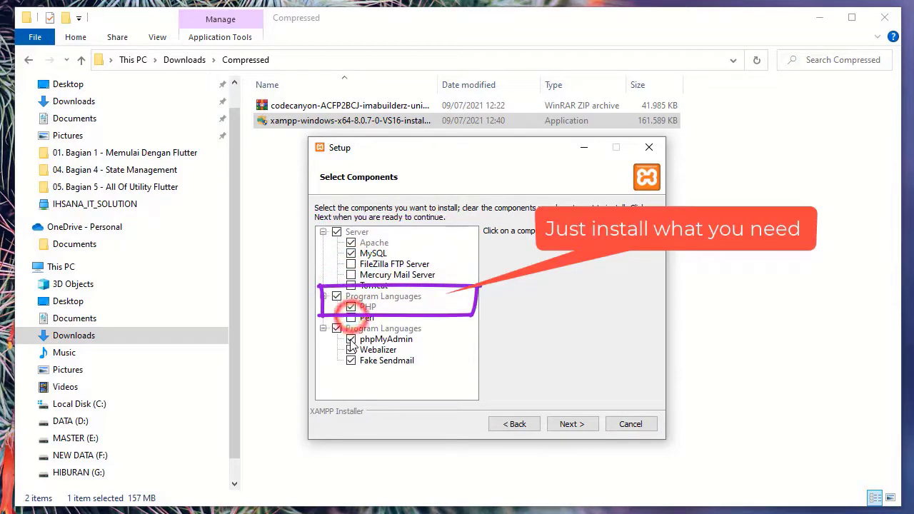
left_click(350, 350)
left_click(350, 361)
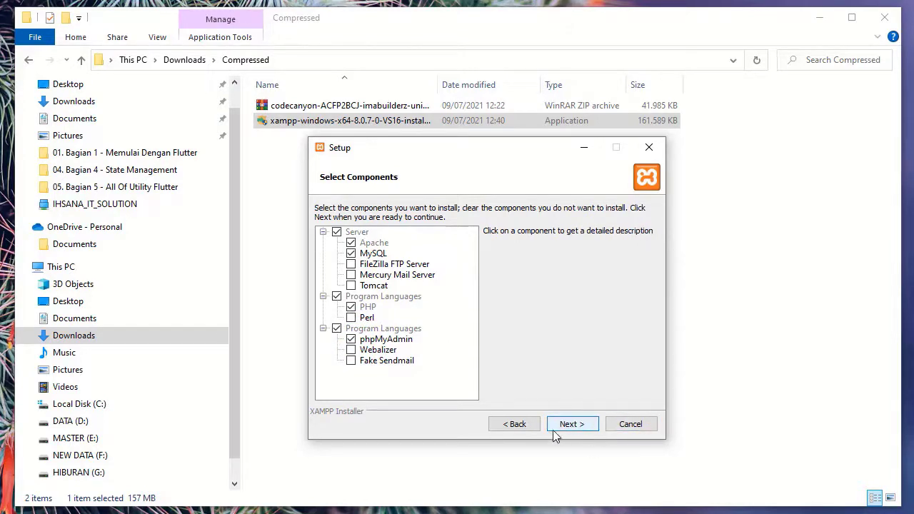
left_click(572, 425)
- Set the installation folder to g:\xampp and continue to the Bitnami for XAMPP page
left_click(377, 230)
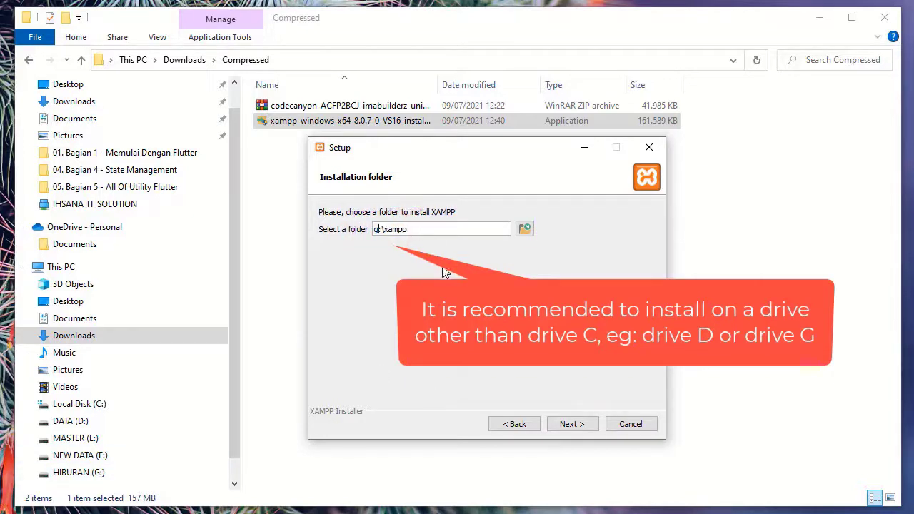
type("g")
left_click(426, 231)
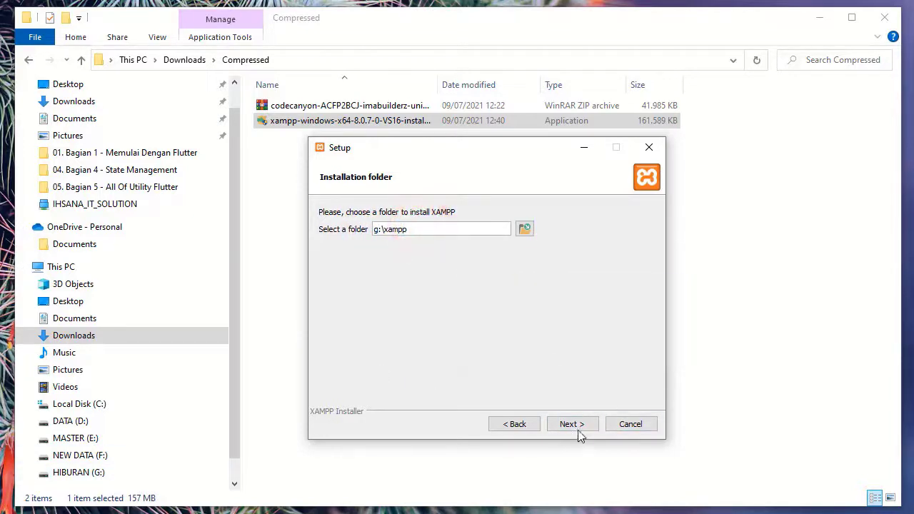
left_click(571, 423)
left_click(572, 423)
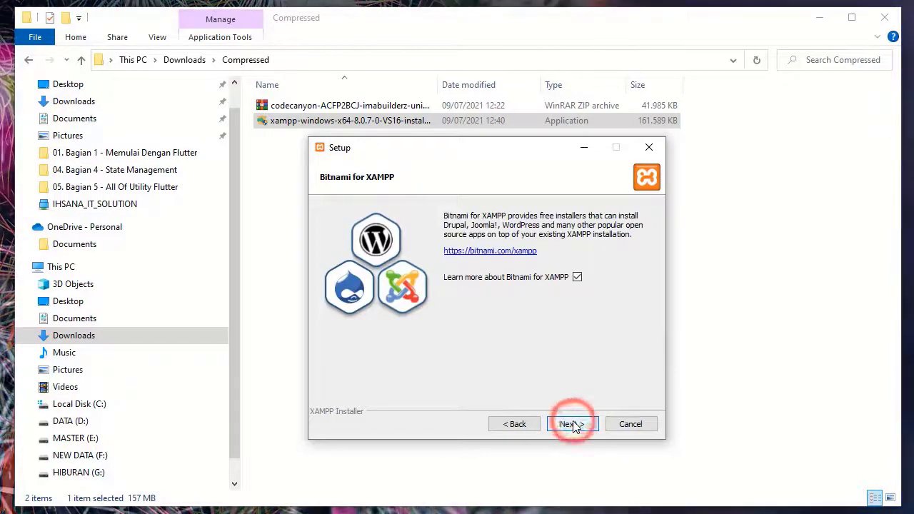
- Turn off learning more about Bitnami for XAMPP and start the installation
left_click(576, 278)
left_click(572, 423)
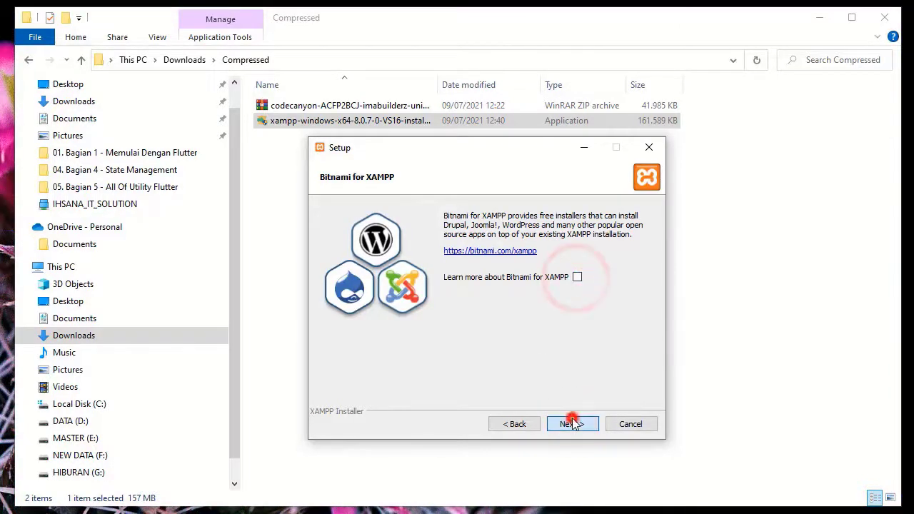
left_click(572, 423)
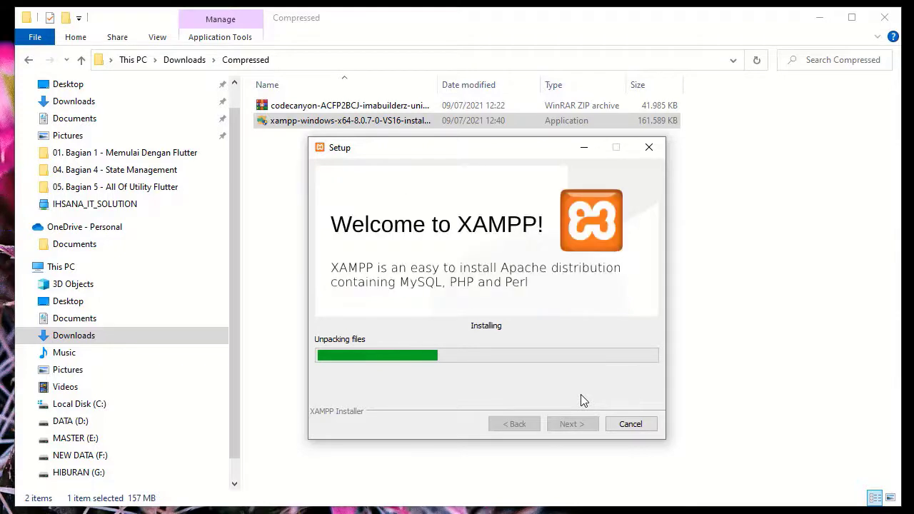
- Allow Apache HTTP Server through the Windows firewall on public networks and finish the XAMPP setup
left_click(579, 352)
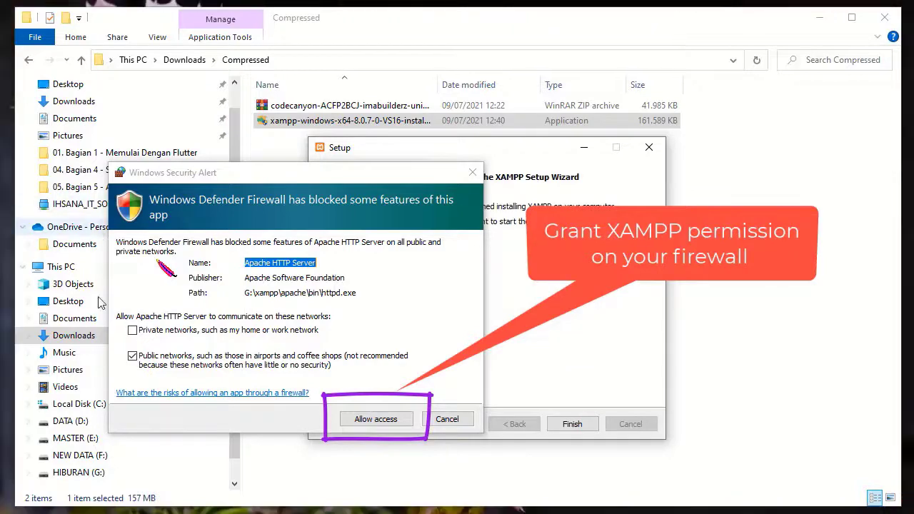
left_click(373, 422)
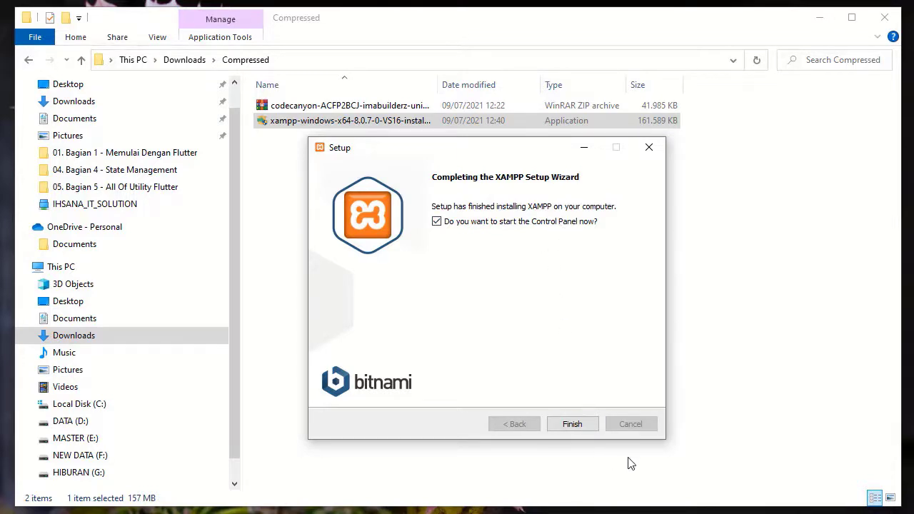
left_click(571, 424)
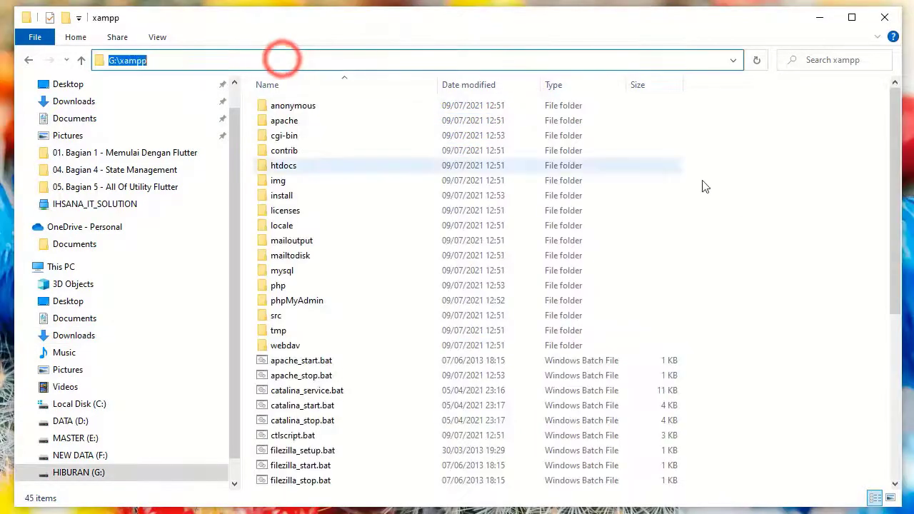
- Run xampp-control.exe from the G:\xampp folder as administrator
left_click(740, 204)
scroll(540, 316, "down", 5)
scroll(573, 317, "up", 5)
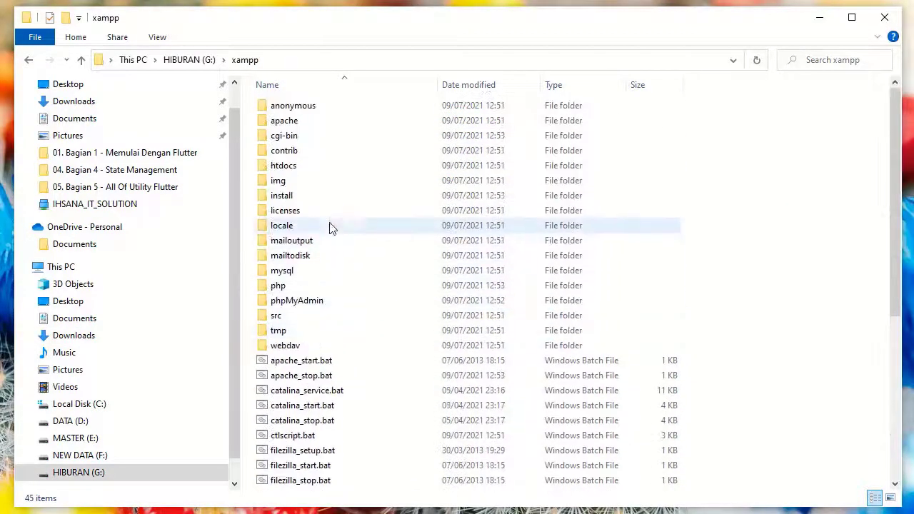
scroll(331, 226, "down", 6)
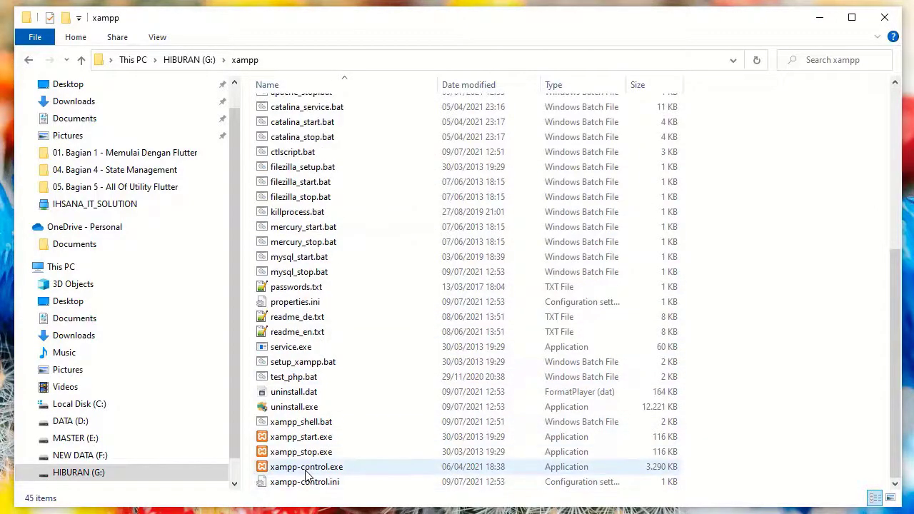
right_click(305, 468)
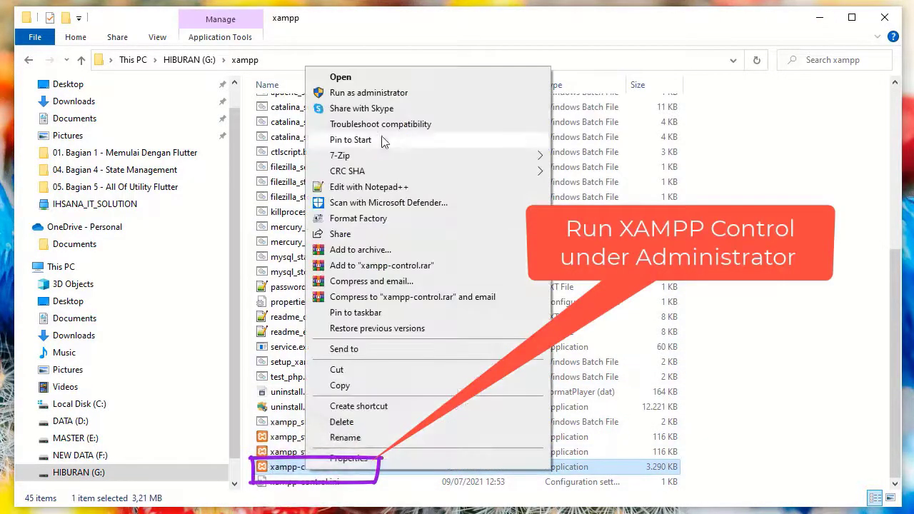
left_click(381, 94)
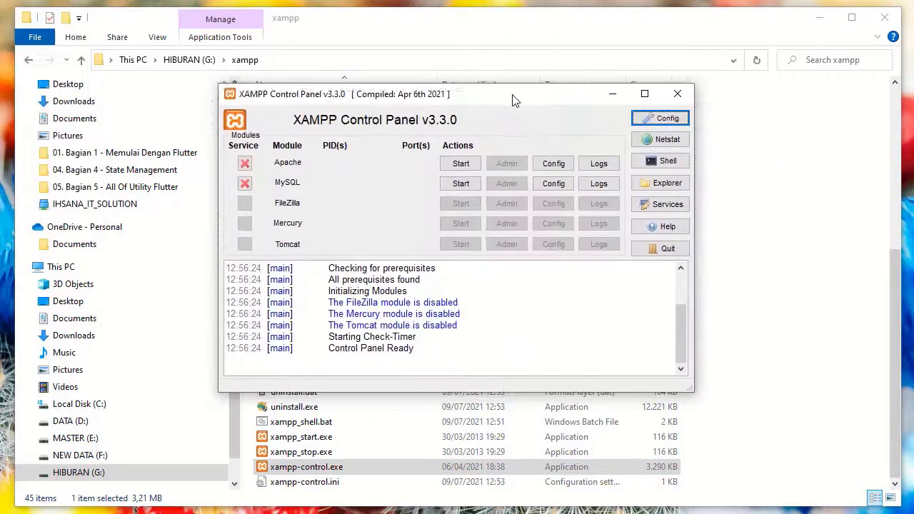
- Install the Apache and MySQL modules as Windows services, approving each installation
left_click(239, 163)
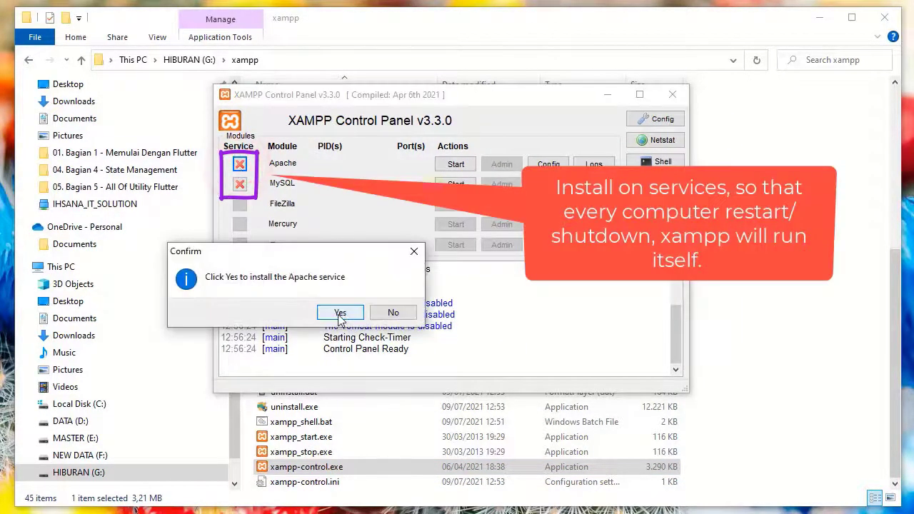
left_click(339, 312)
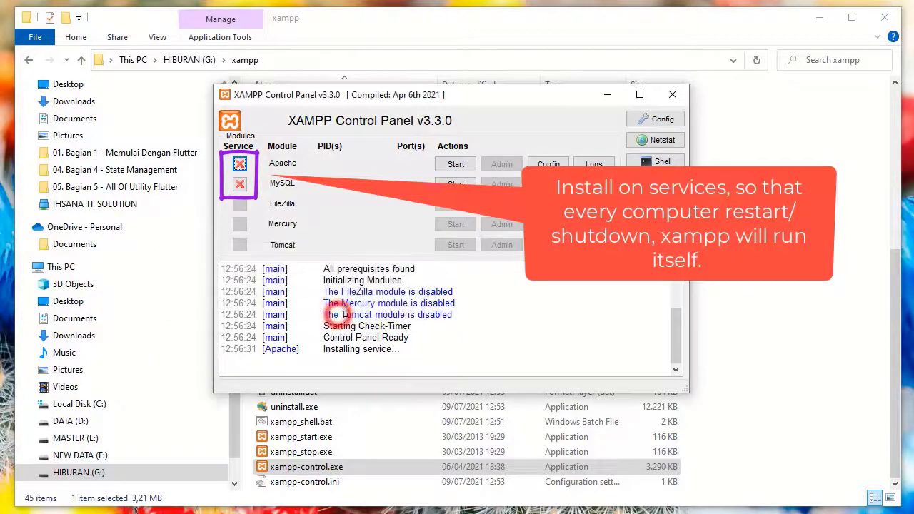
left_click(240, 184)
left_click(339, 311)
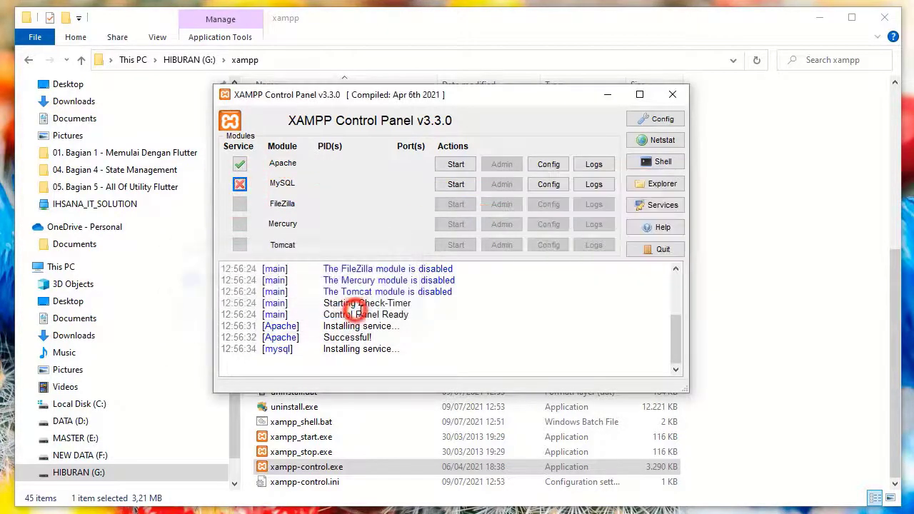
left_click(397, 315)
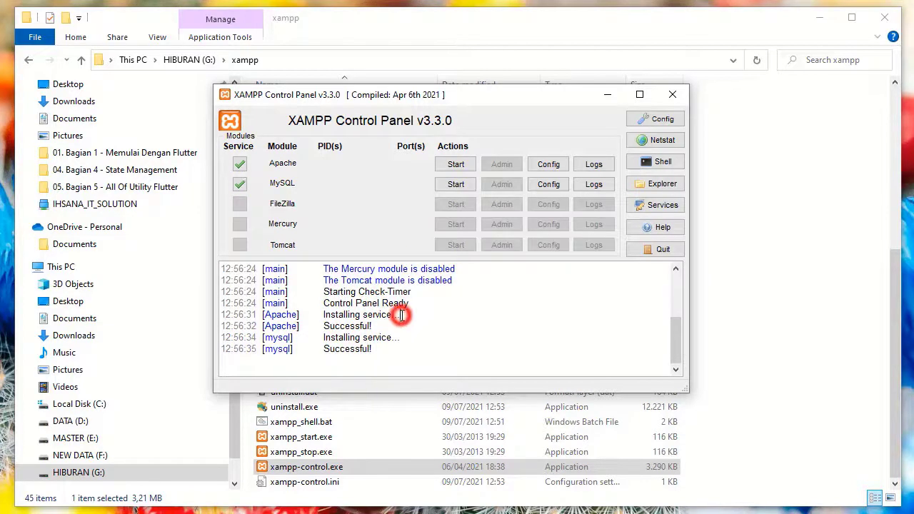
- Start the Apache and MySQL services
left_click(455, 169)
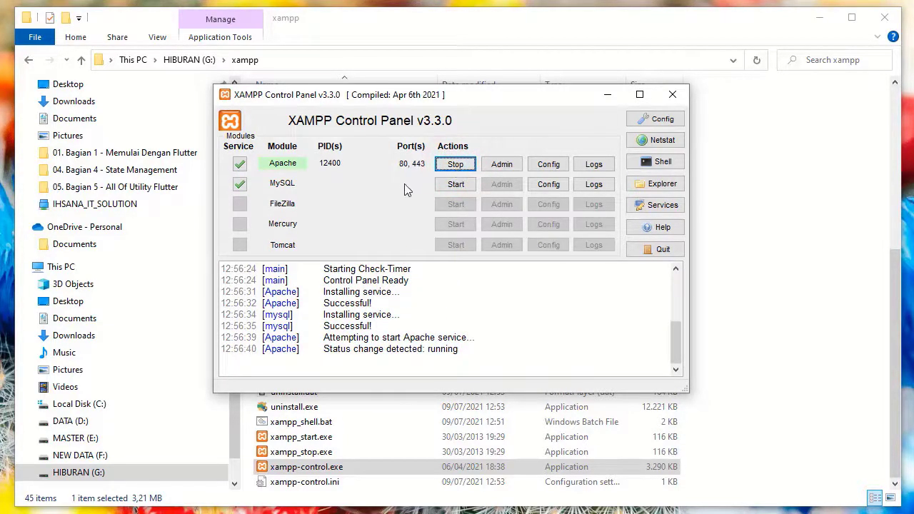
left_click(462, 184)
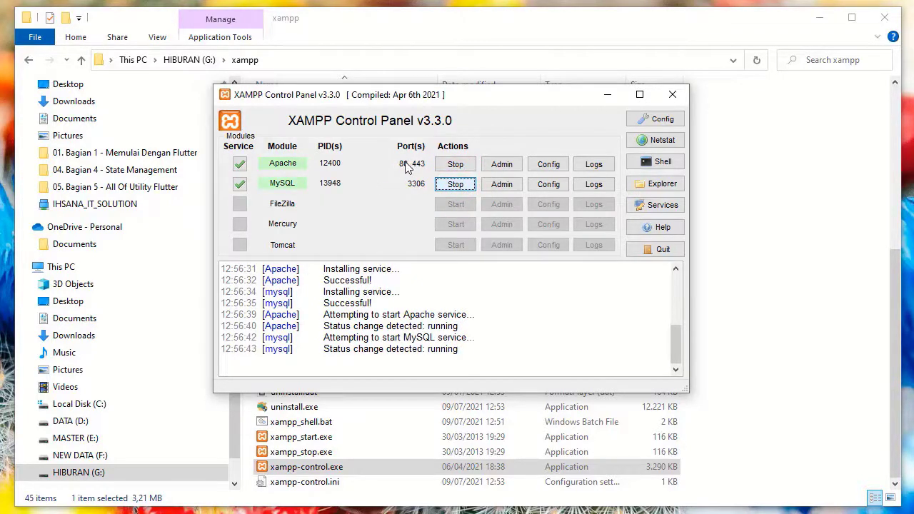
left_click(540, 318)
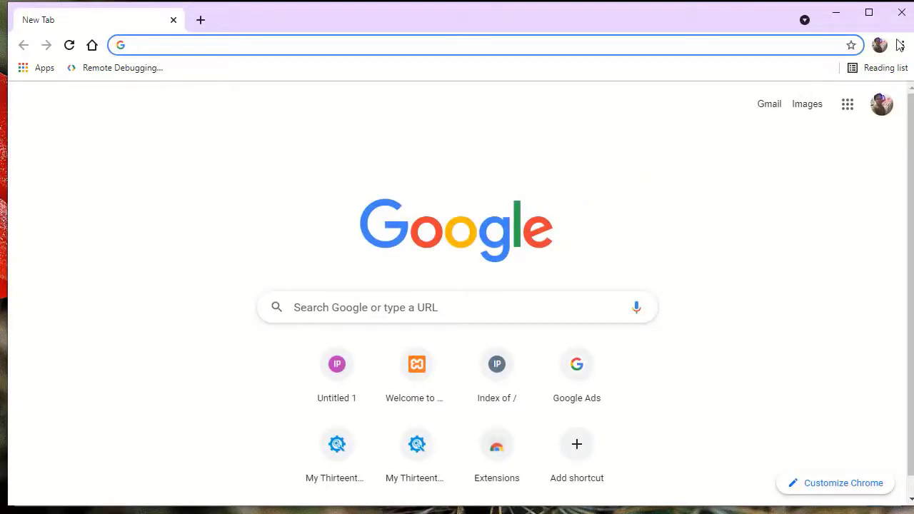
- Open localhost in a new Chrome incognito window and look over the XAMPP welcome page
left_click(903, 46)
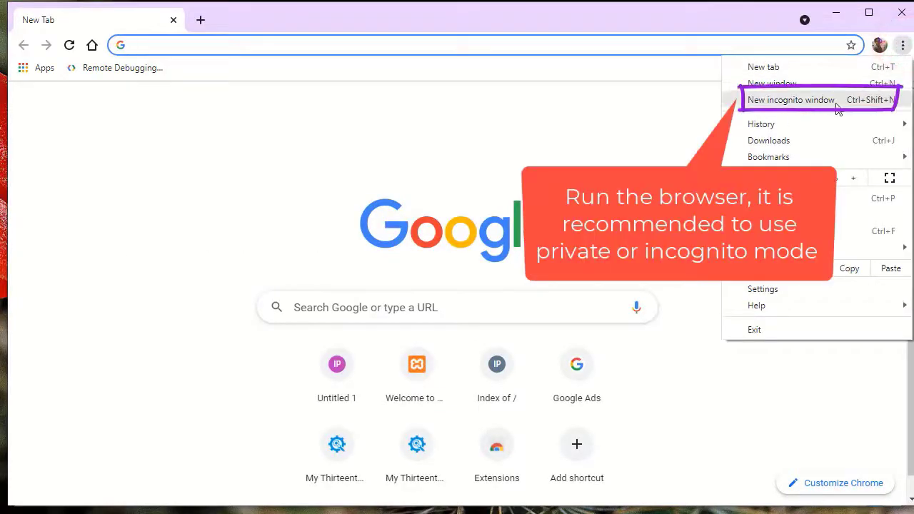
left_click(785, 104)
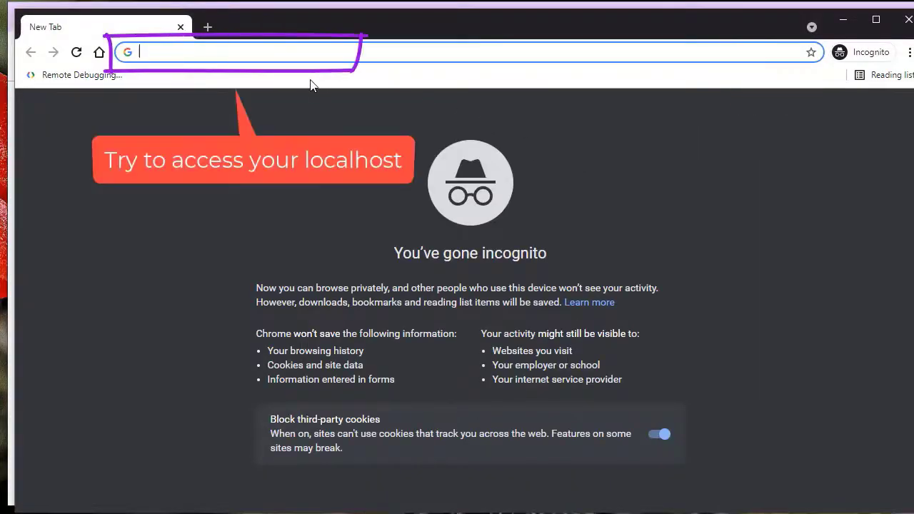
type("local")
key("Return")
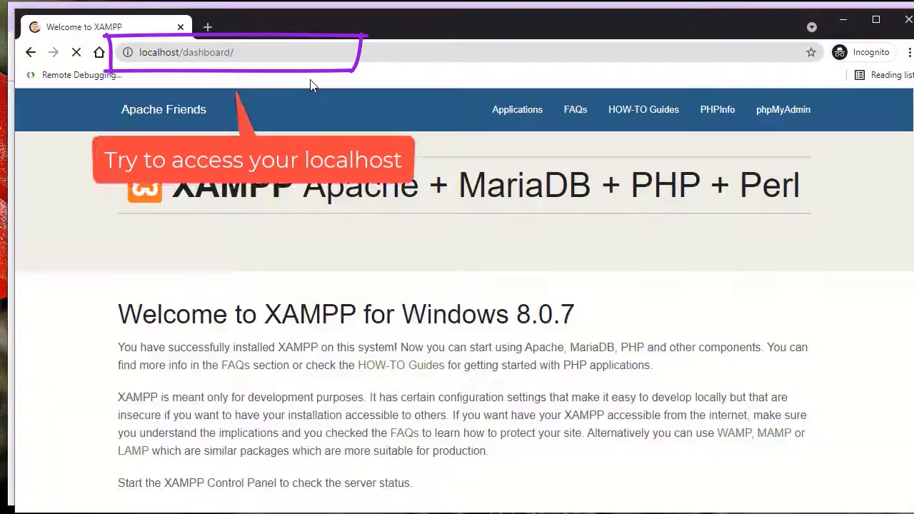
scroll(464, 328, "down", 4)
scroll(422, 339, "up", 4)
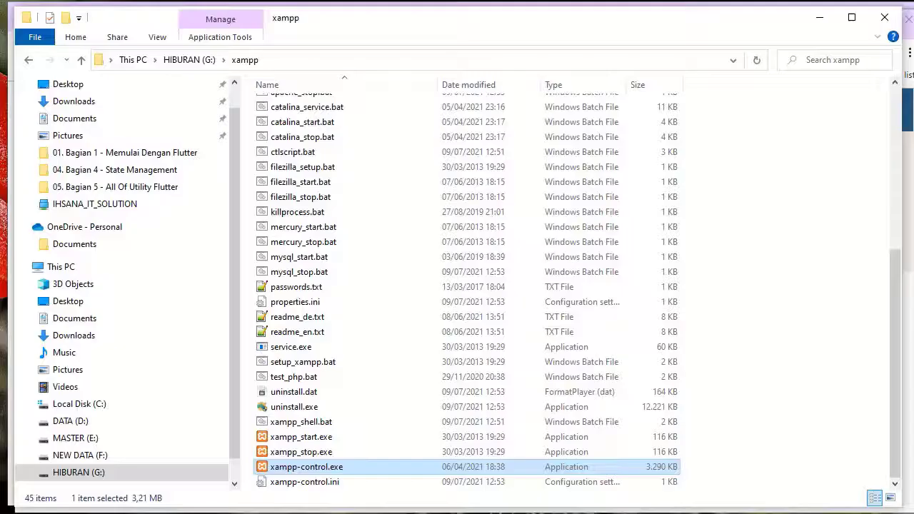
- Open the htdocs web root folder inside G:\xampp
scroll(418, 259, "up", 7)
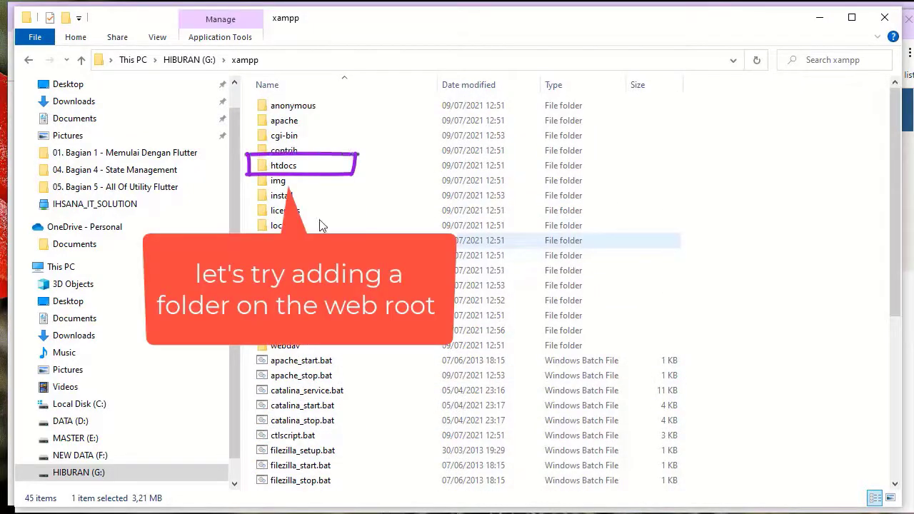
double_click(316, 167)
left_click(428, 264)
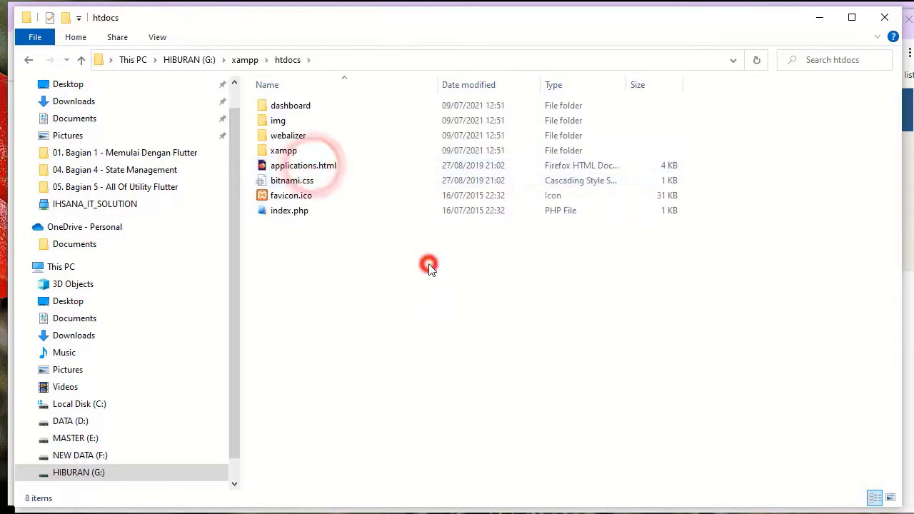
left_click(380, 288)
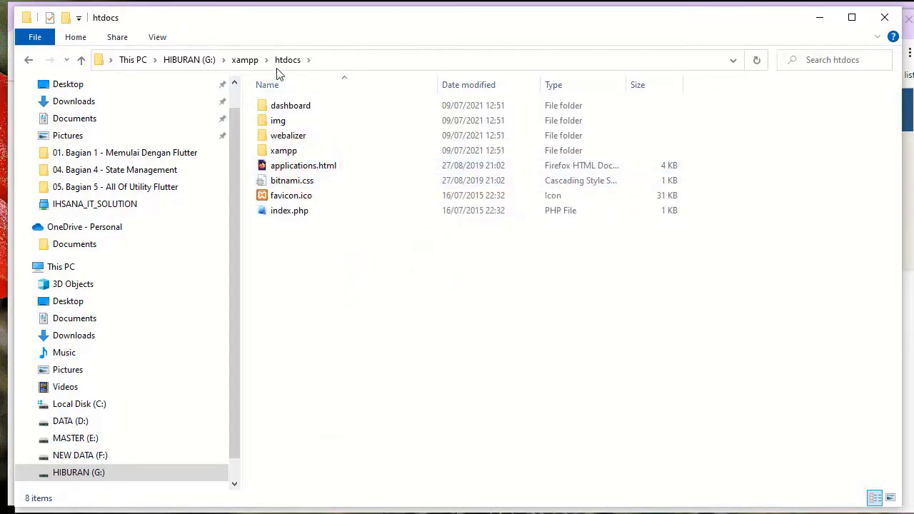
left_click(399, 347)
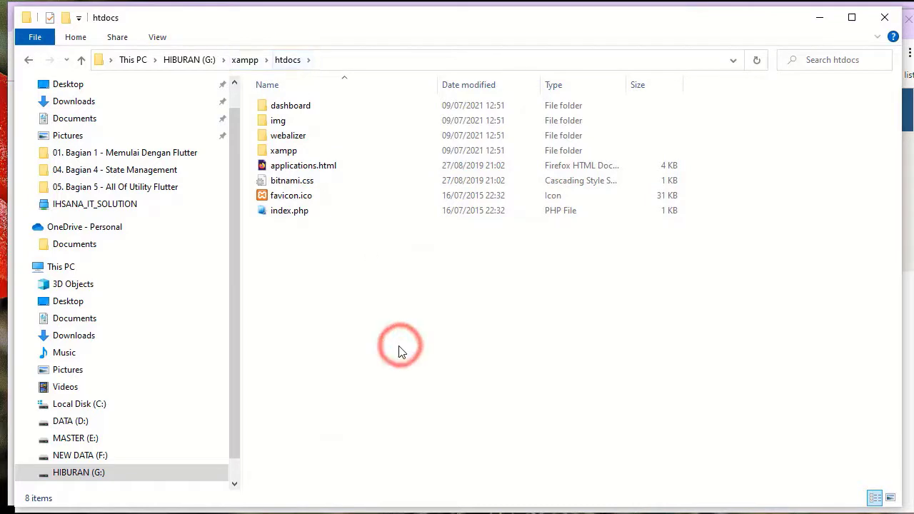
- Create a new folder named imabuilder in htdocs and open it
right_click(329, 261)
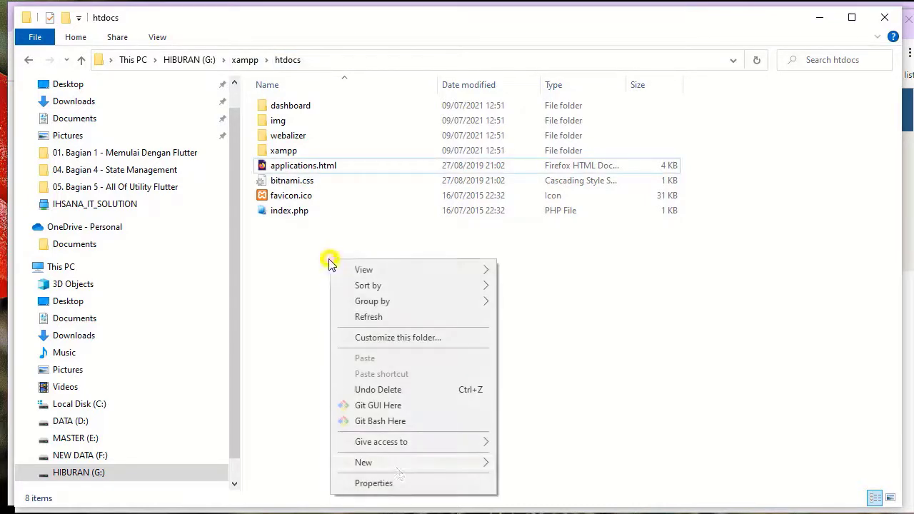
left_click(393, 464)
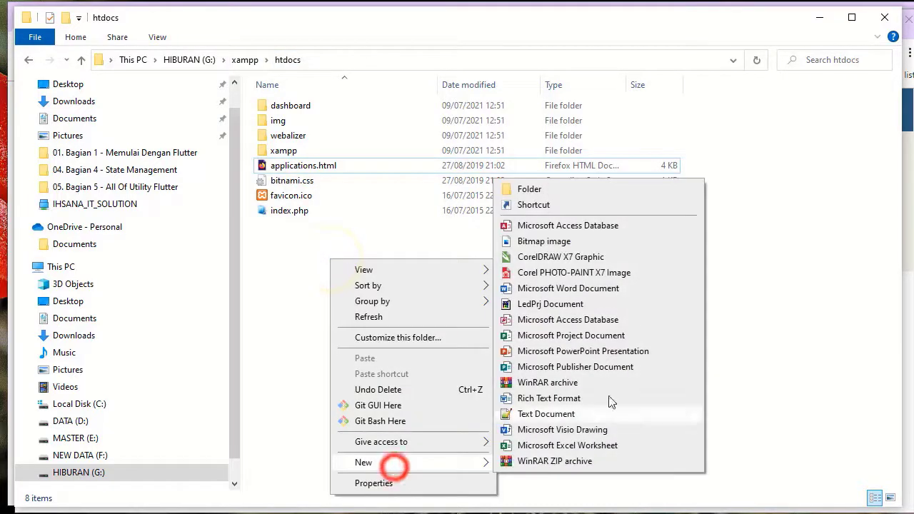
left_click(537, 189)
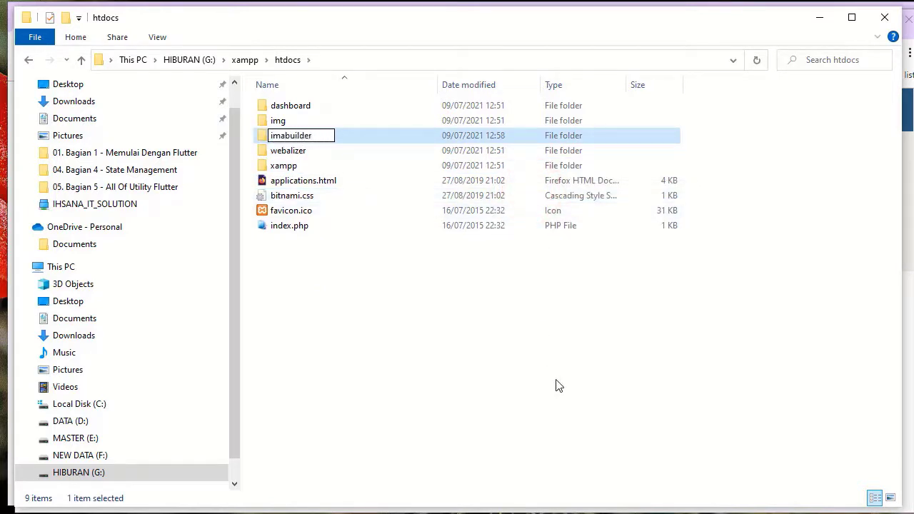
type("imabuilder")
key("Return")
key("Return")
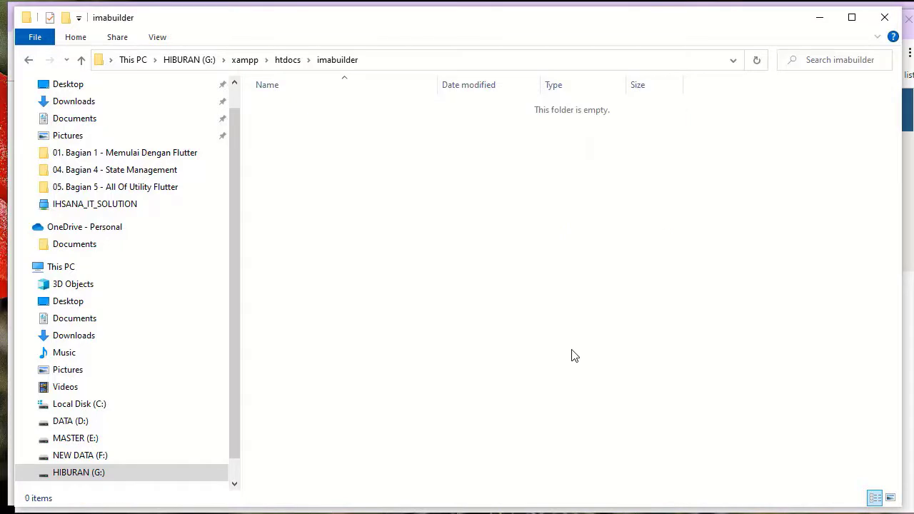
left_click(531, 241)
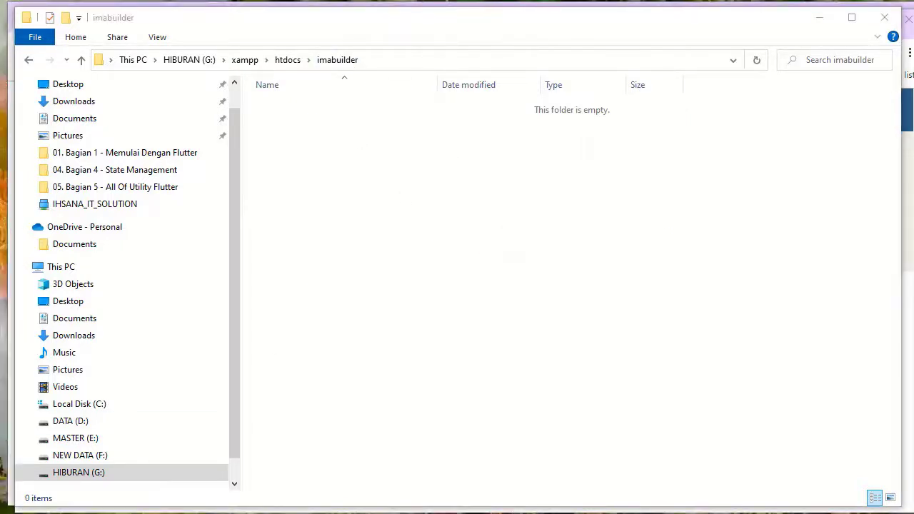
- Switch to the Chrome incognito window and load localhost/imabuilder to test the new folder
key("alt+Tab")
left_click_drag(185, 56, 373, 51)
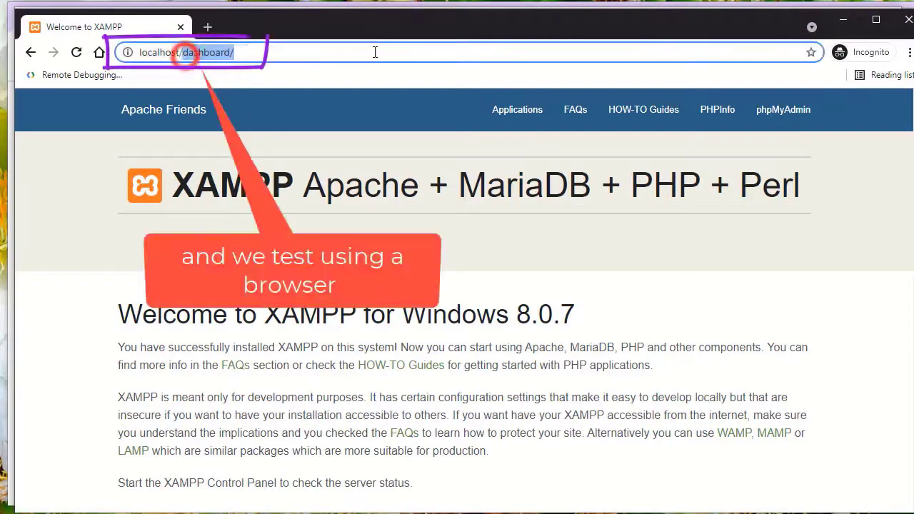
type("imabuild")
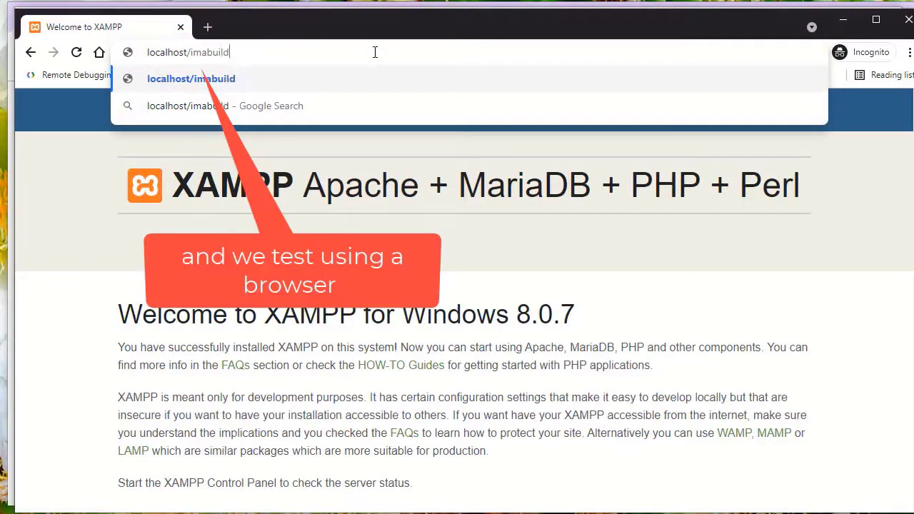
type("er")
key("Return")
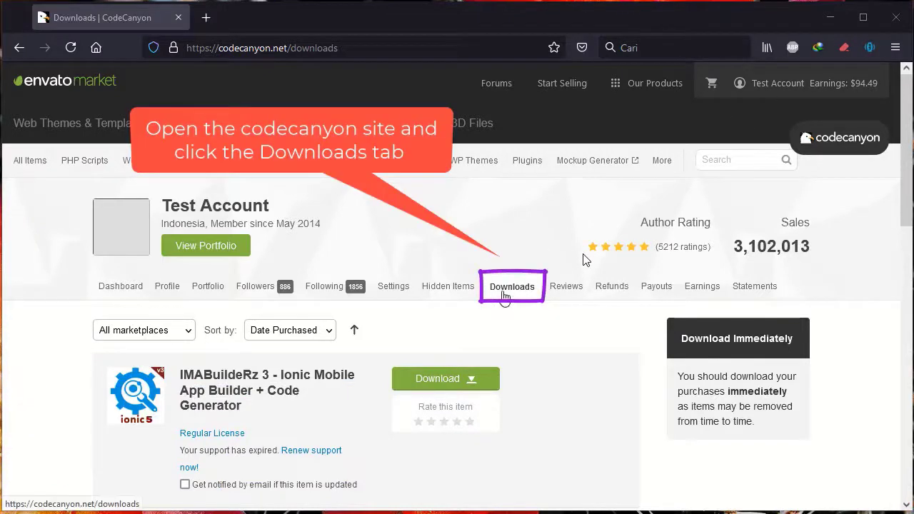
- On the CodeCanyon downloads page in Firefox, download and save the text license certificate for IMABuildeRz 3
left_click(470, 384)
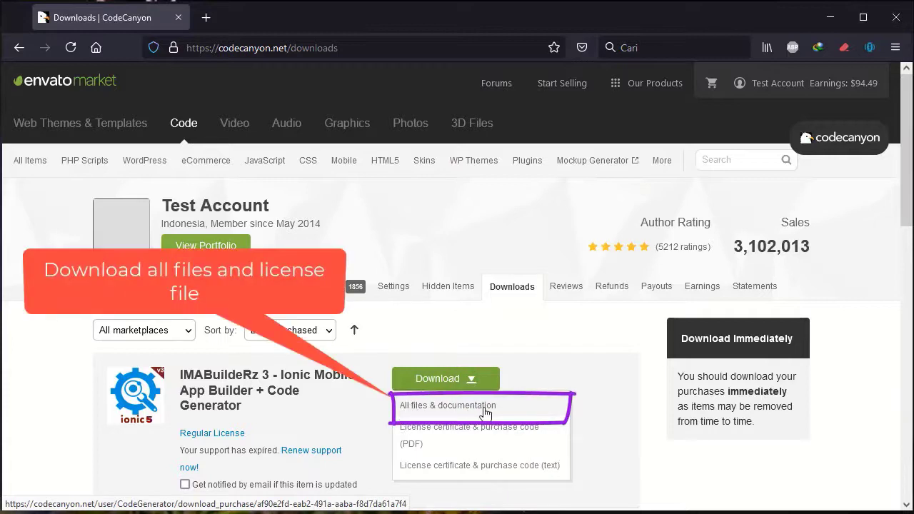
left_click(480, 466)
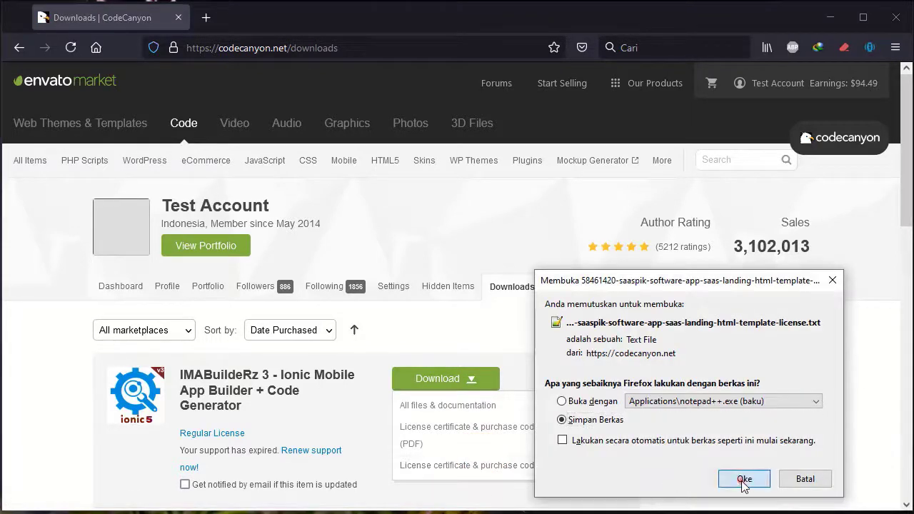
left_click(744, 479)
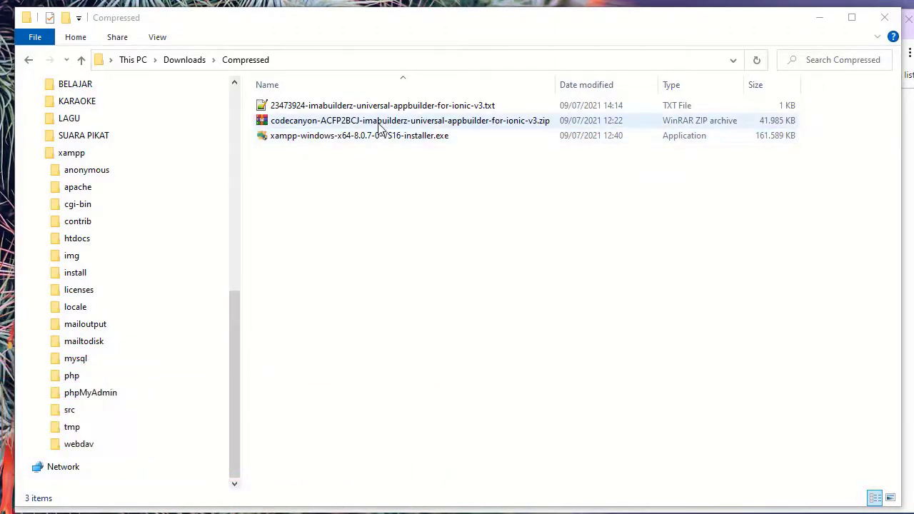
- Extract the codecanyon imabuilderz zip archive directly into the Downloads\Compressed folder
left_click(522, 120)
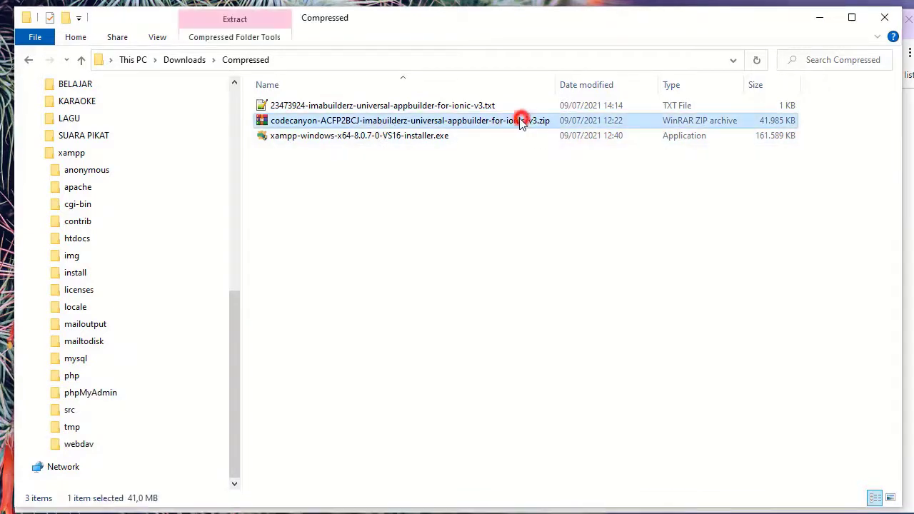
right_click(447, 121)
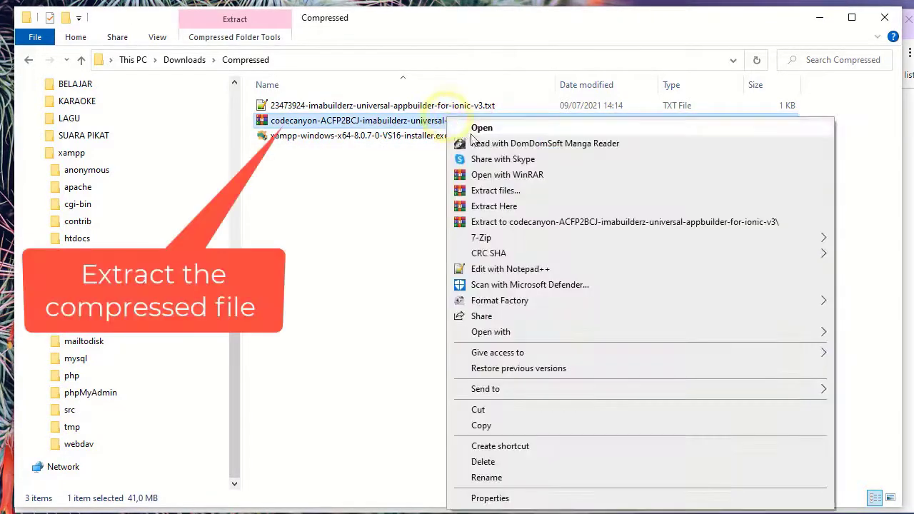
left_click(507, 206)
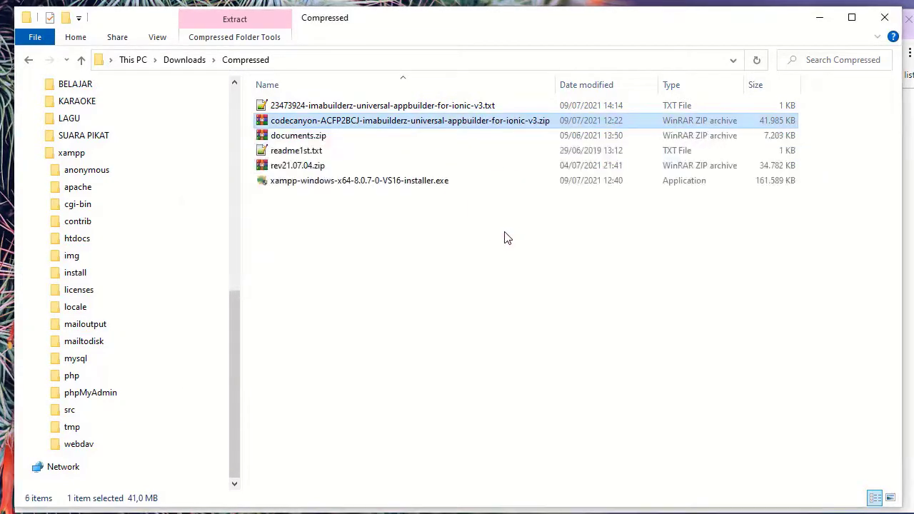
left_click(501, 232)
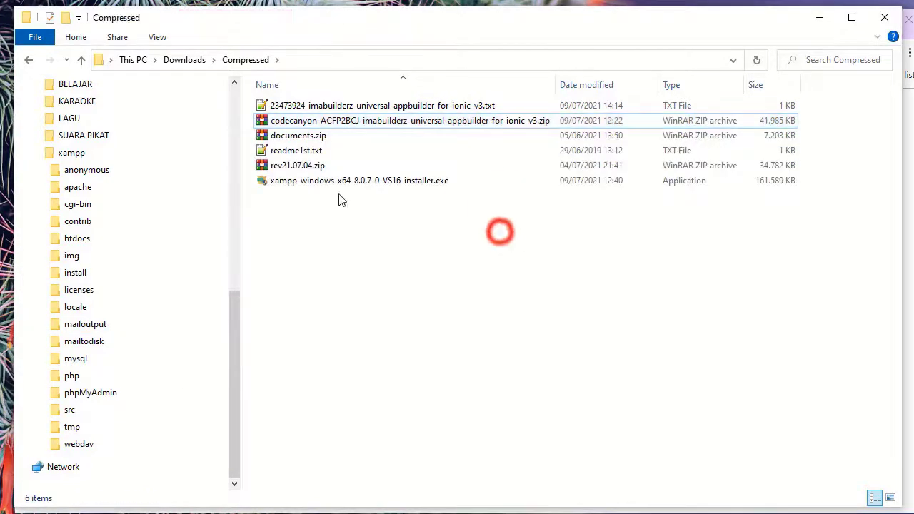
- Open the rev21.07.04.zip archive in WinRAR and go into its rev21.07.04 folder
left_click(288, 168)
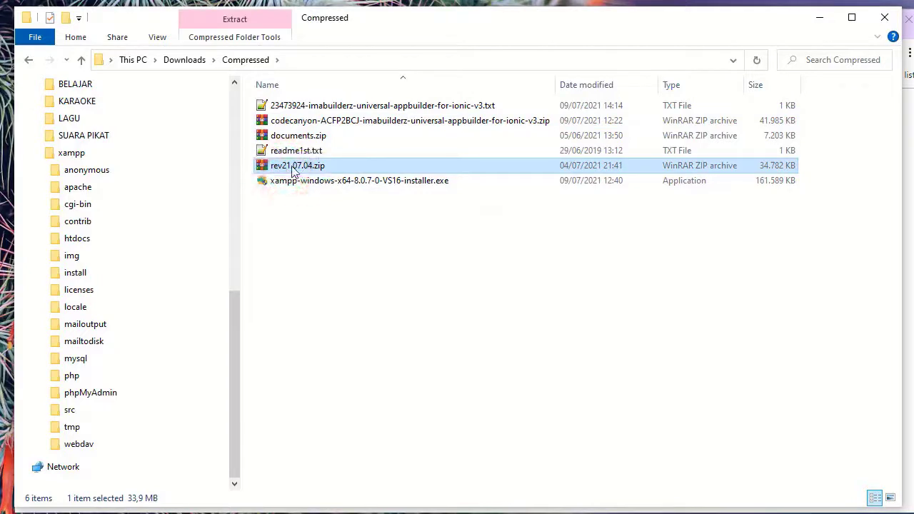
double_click(291, 169)
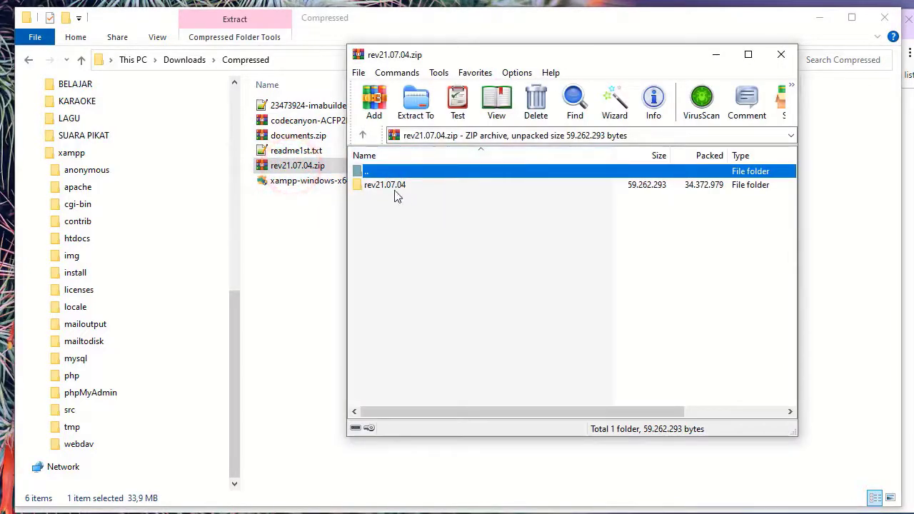
left_click(396, 195)
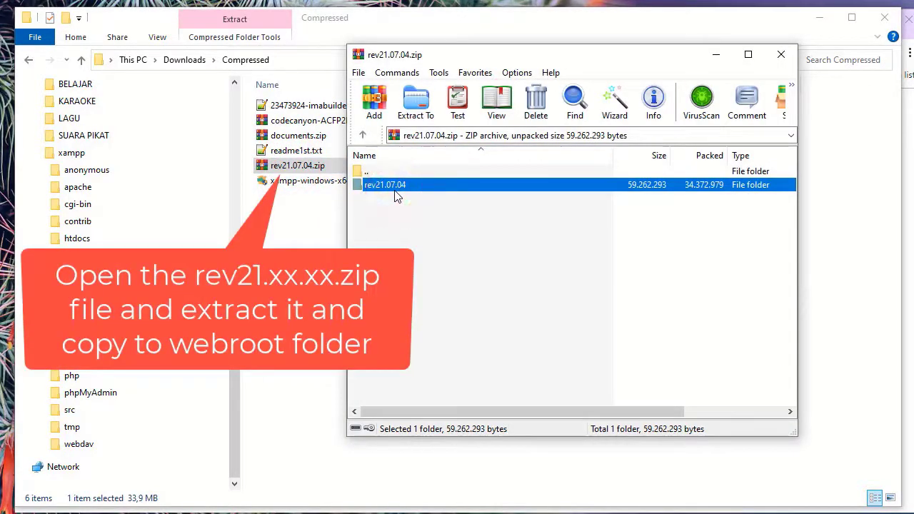
double_click(394, 191)
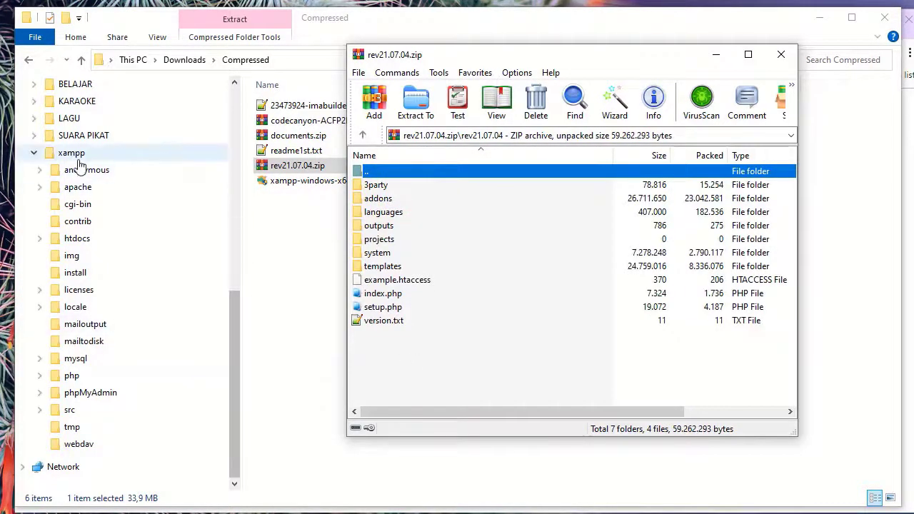
- Extract all files and folders inside the archive's rev21.07.04 folder into G:\xampp\htdocs\imabuilder
left_click(42, 242)
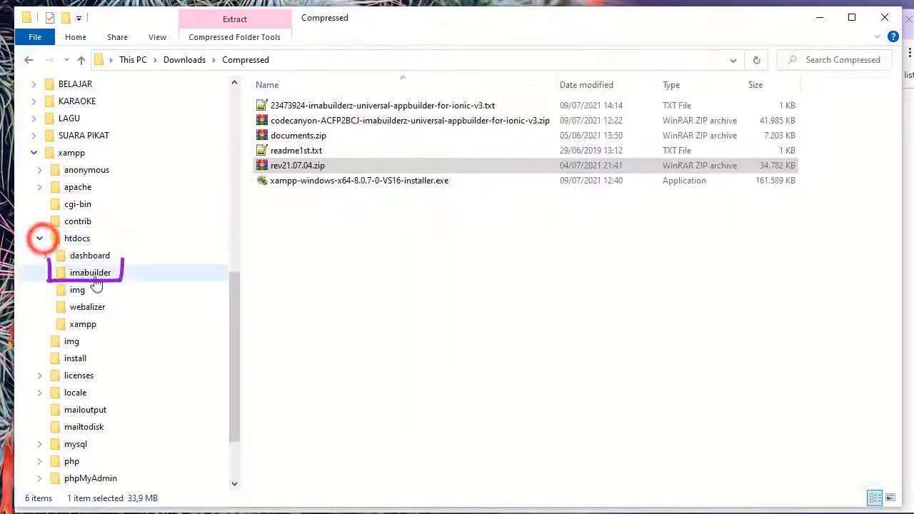
left_click(107, 283)
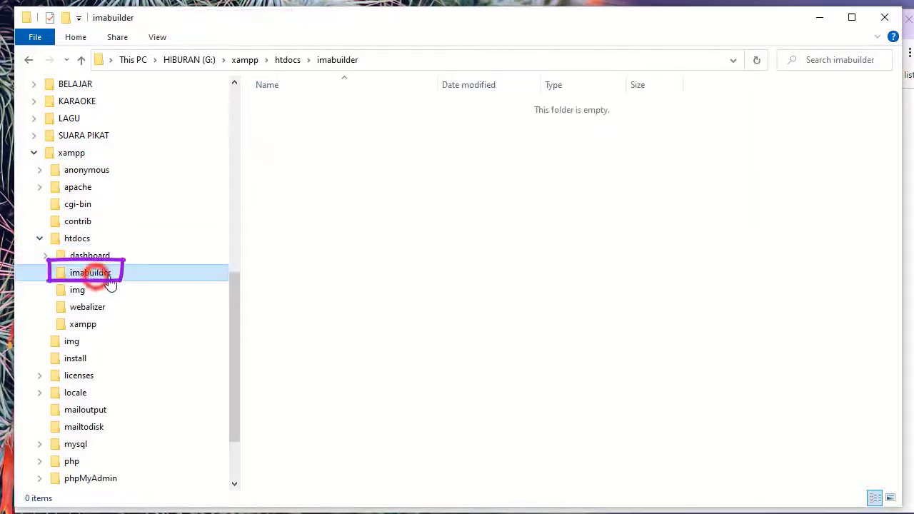
left_click(28, 60)
key("alt+Tab")
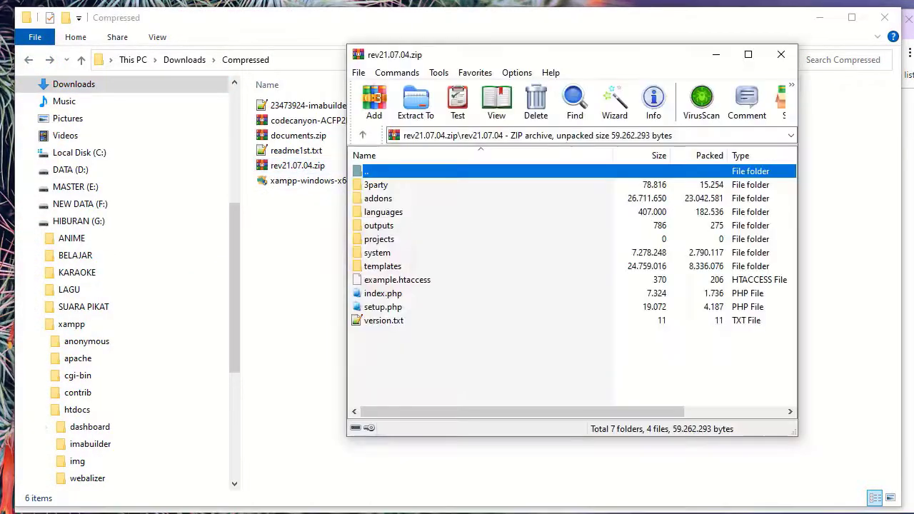
left_click_drag(439, 355, 378, 184)
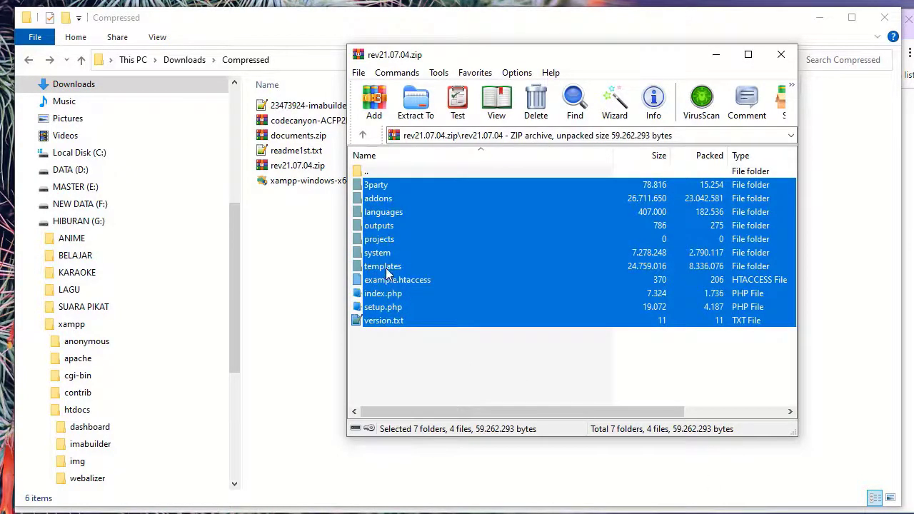
left_click_drag(249, 353, 91, 449)
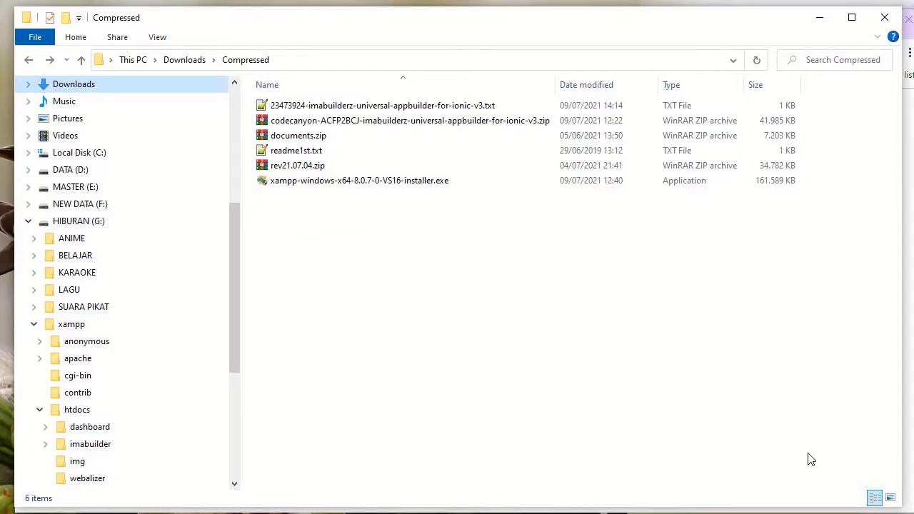
left_click(464, 332)
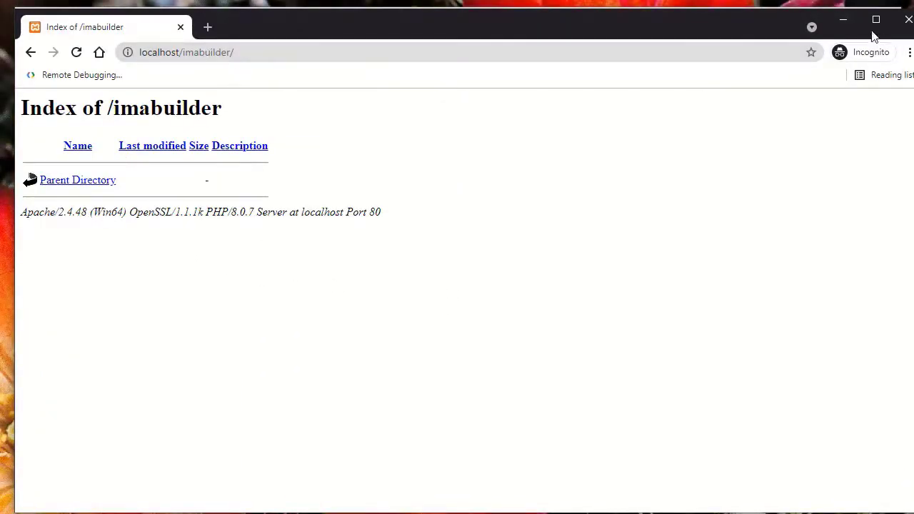
- Switch to File Explorer and open the properties of the imabuilder folder in G:\xampp\htdocs
left_click(845, 24)
left_click(407, 282)
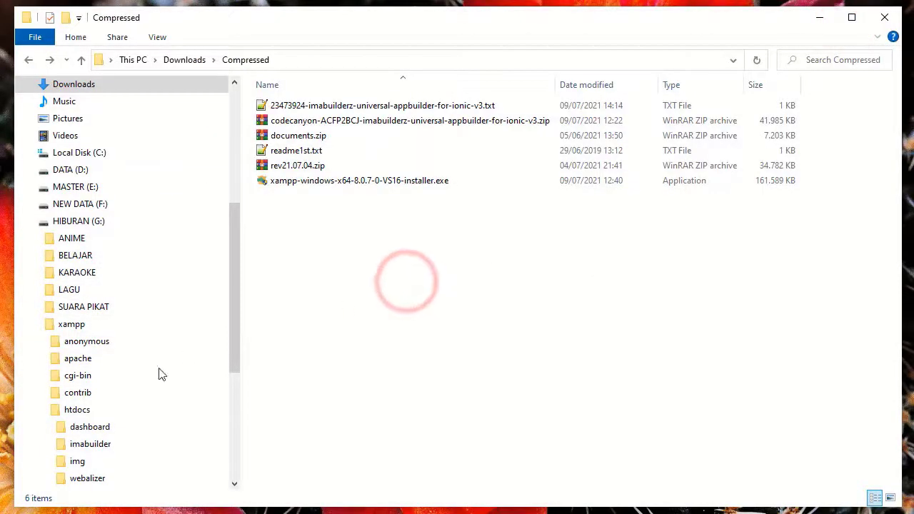
left_click(90, 444)
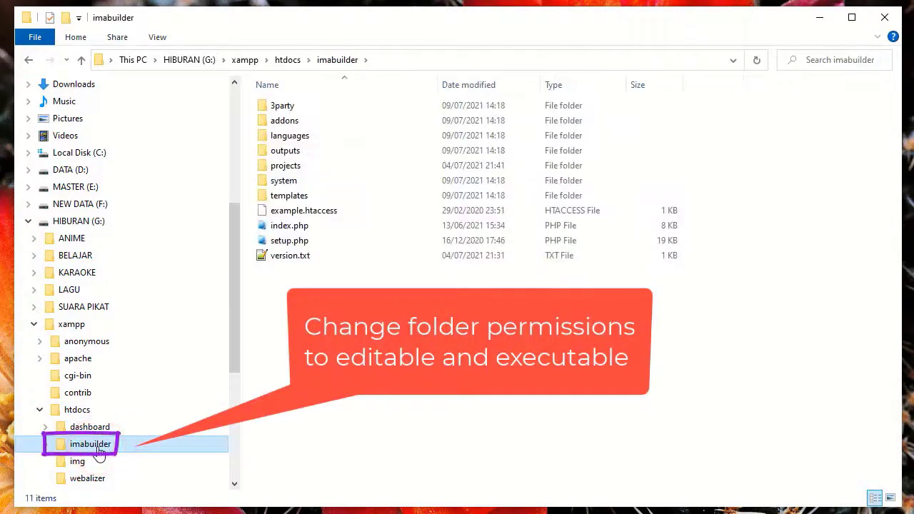
right_click(112, 453)
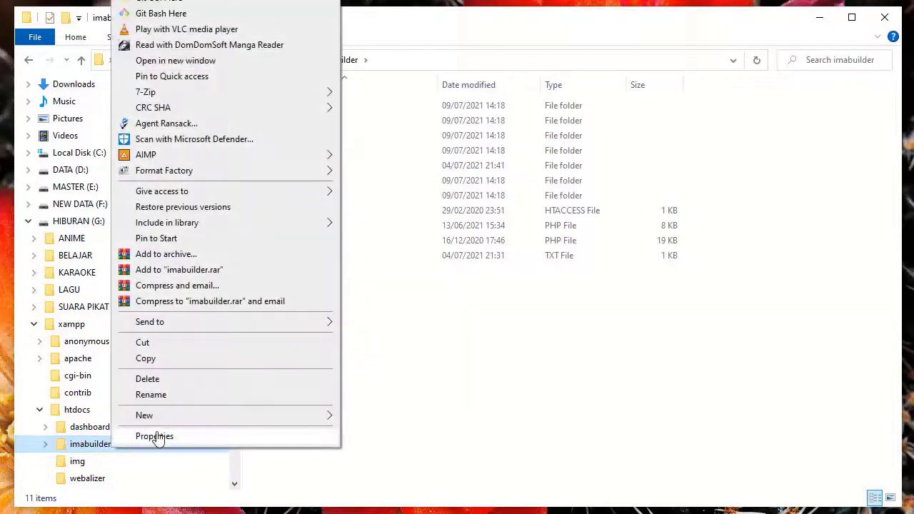
left_click(154, 436)
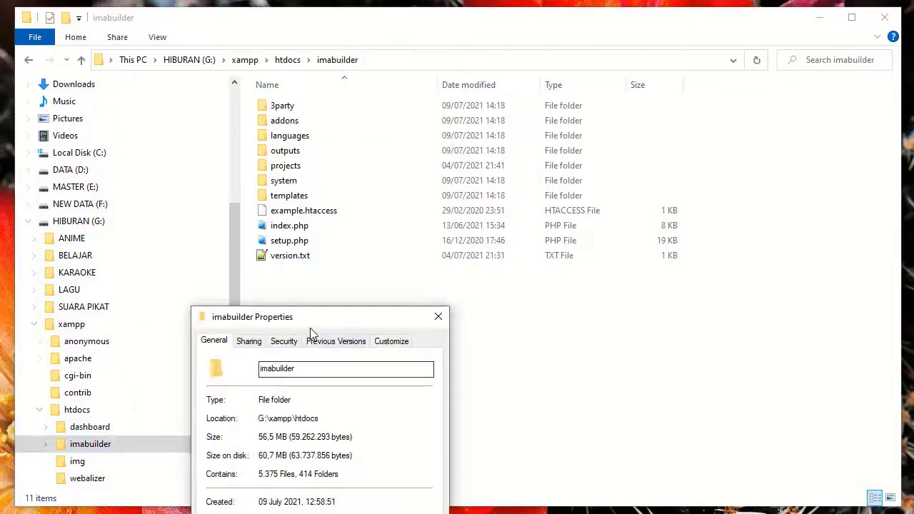
left_click_drag(310, 317, 357, 98)
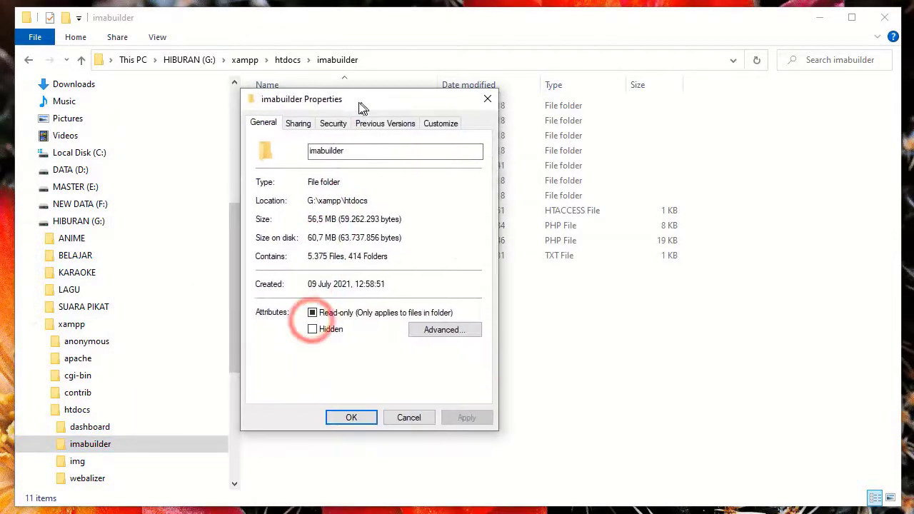
- Clear the imabuilder folder's read-only attribute and apply the change to the folder, its subfolders and files
left_click(312, 312)
left_click(312, 313)
left_click(350, 417)
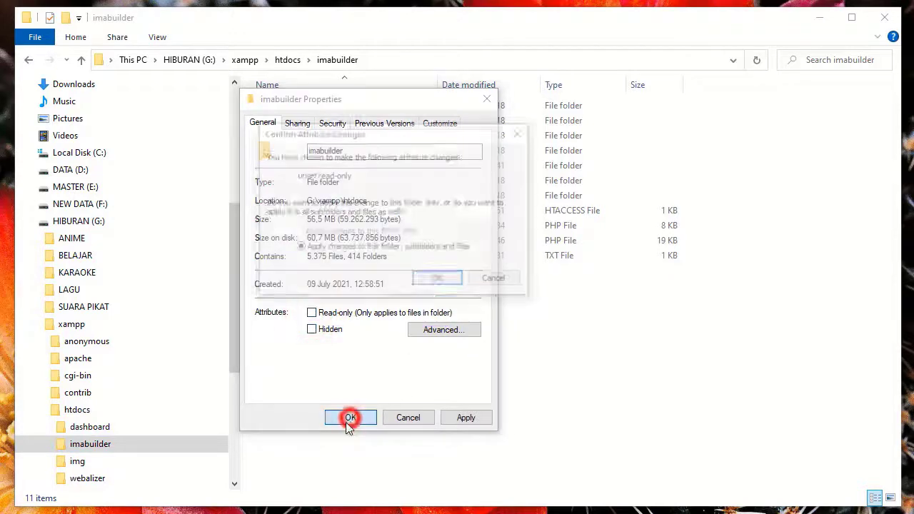
left_click(435, 279)
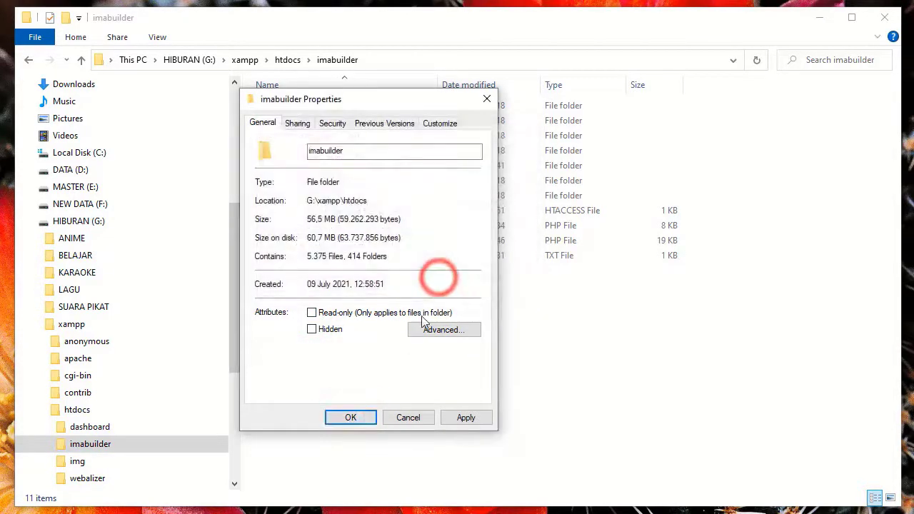
left_click(357, 417)
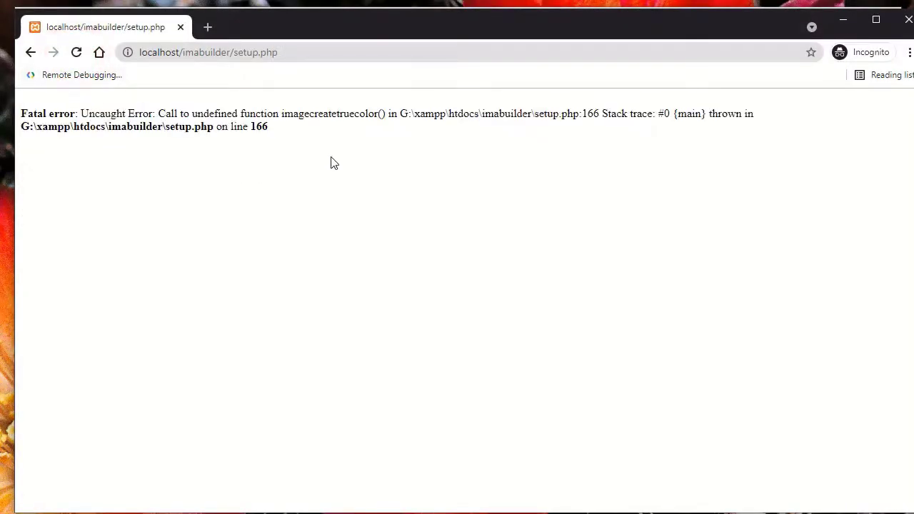
- On the localhost/imabuilder/setup.php page, examine which undefined function the fatal error names
left_click_drag(279, 115, 382, 116)
left_click(377, 147)
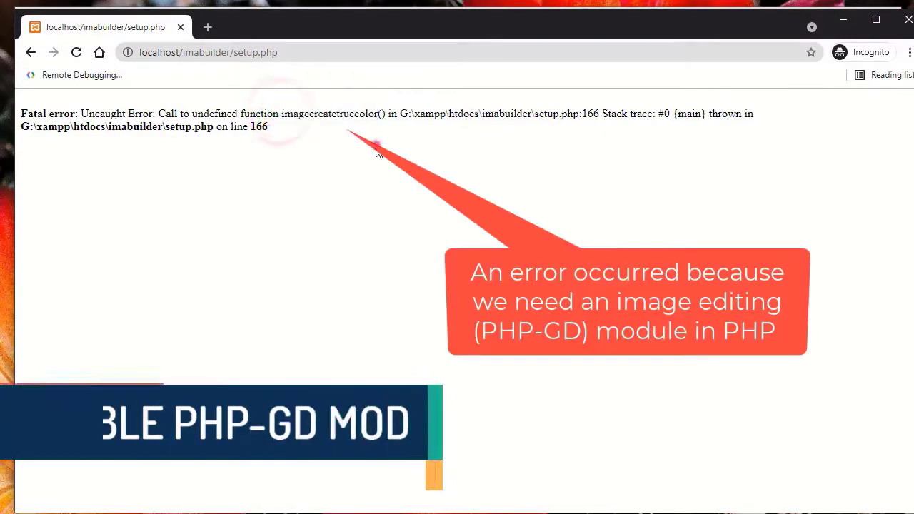
left_click_drag(377, 150, 281, 116)
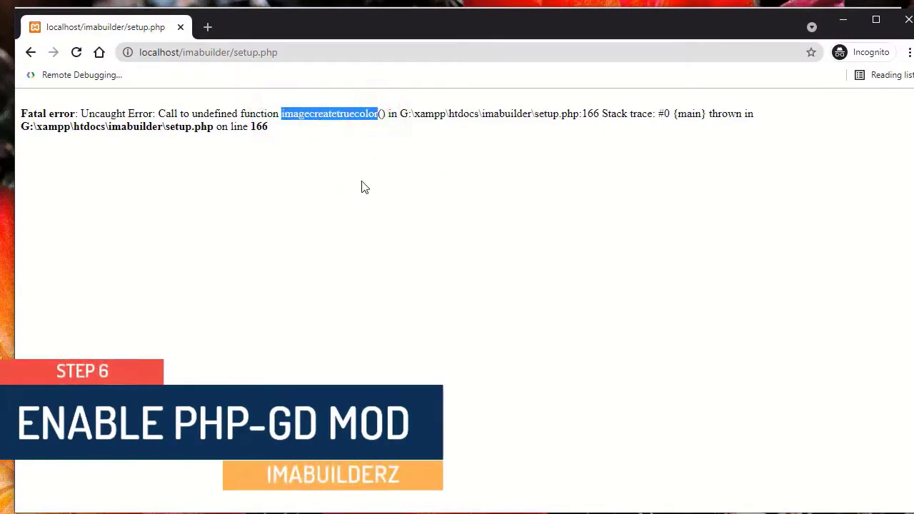
left_click(398, 202)
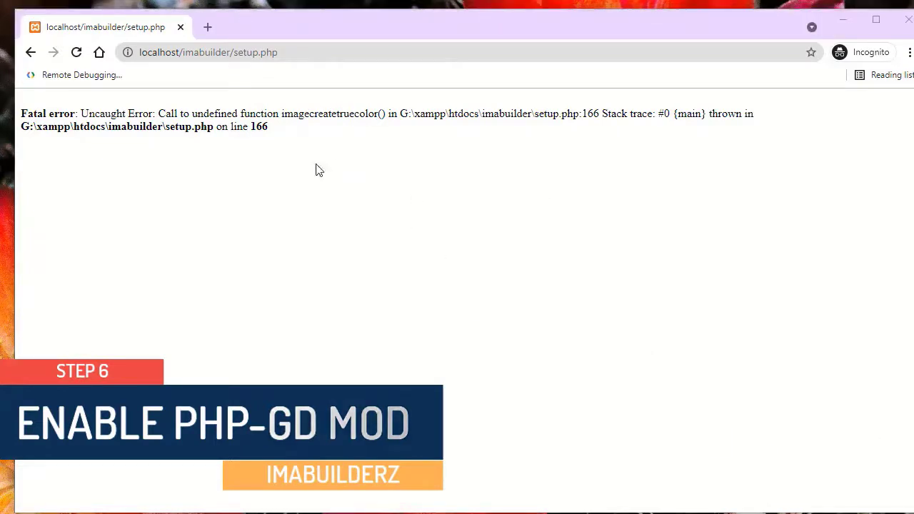
double_click(336, 116)
left_click(308, 170)
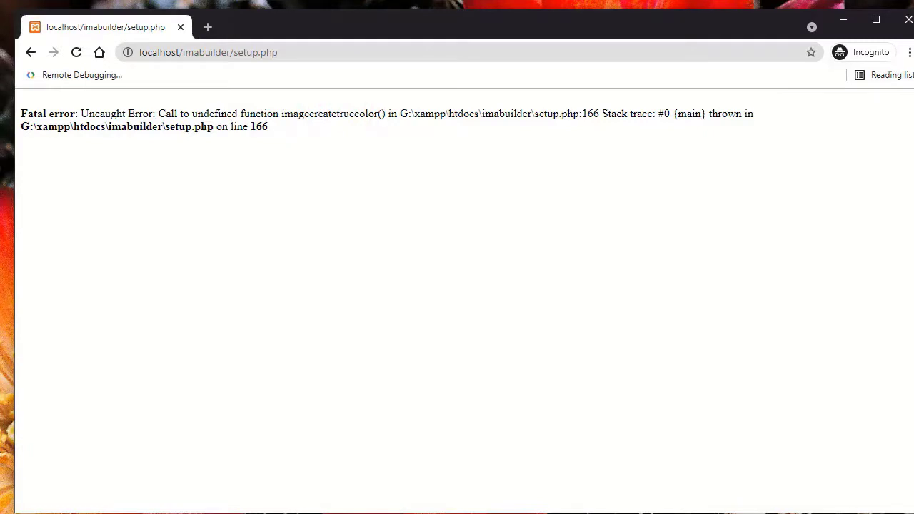
- Switch to File Explorer and open php.ini from G:\xampp\php in Notepad, with its window fully in view
key("alt+Tab")
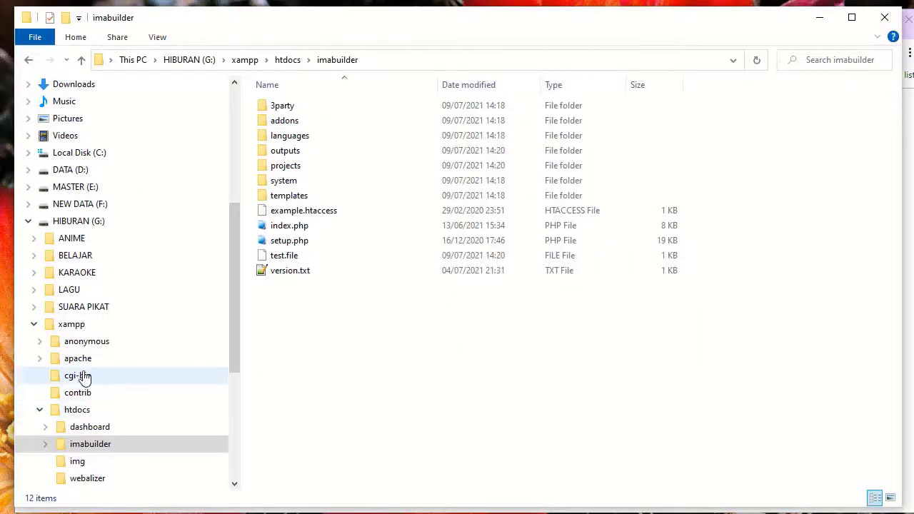
scroll(102, 382, "down", 2)
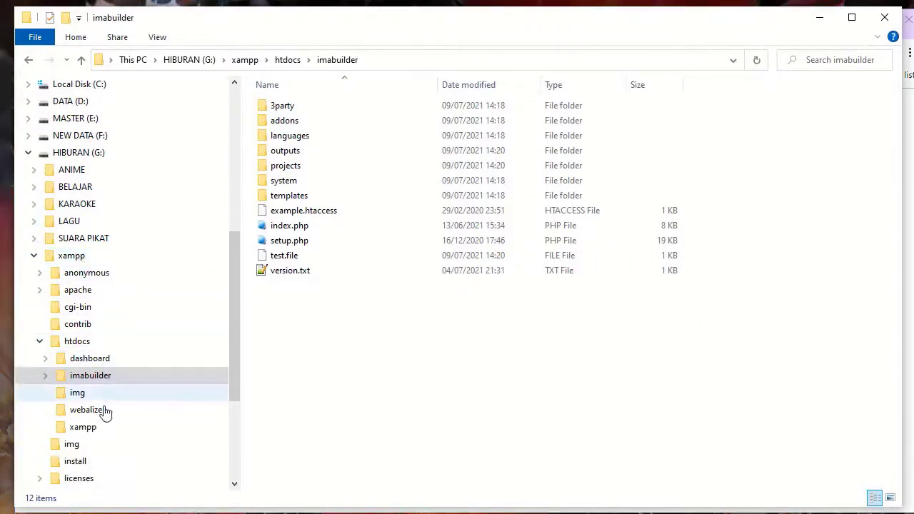
scroll(105, 412, "down", 4)
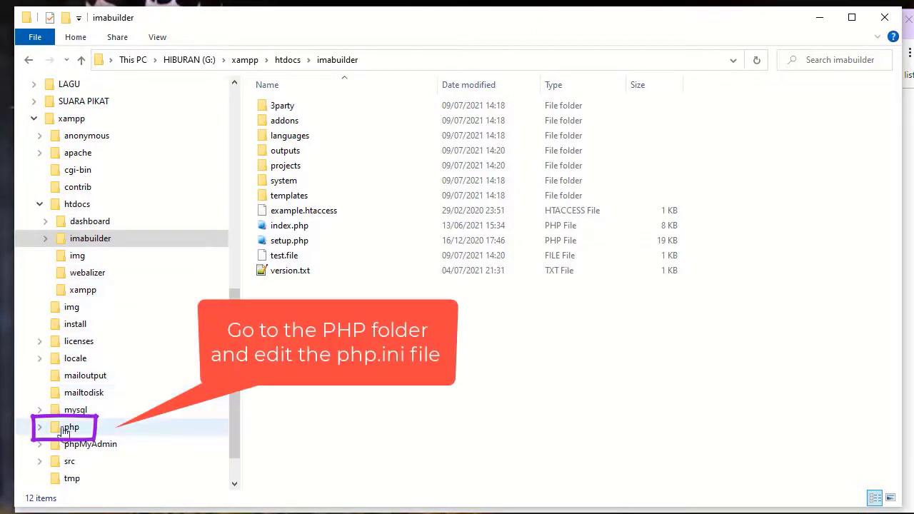
left_click(72, 427)
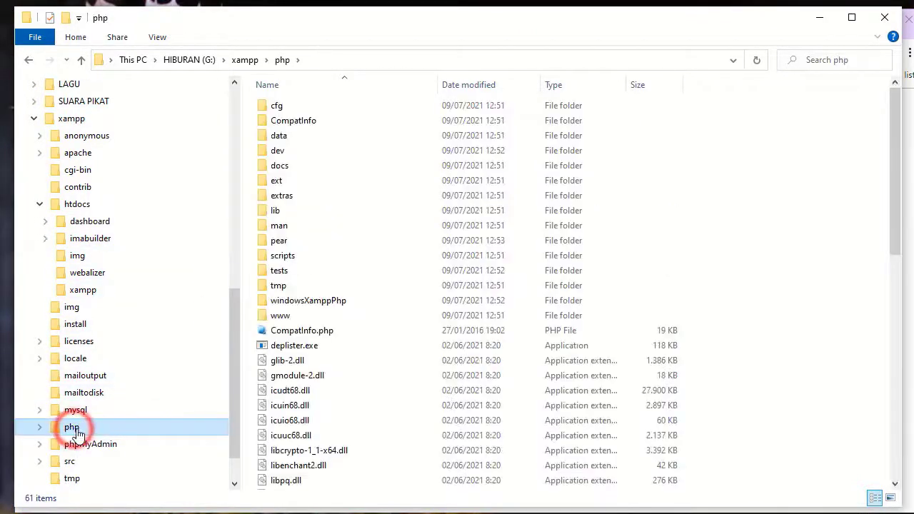
scroll(584, 378, "down", 1)
scroll(584, 378, "down", 8)
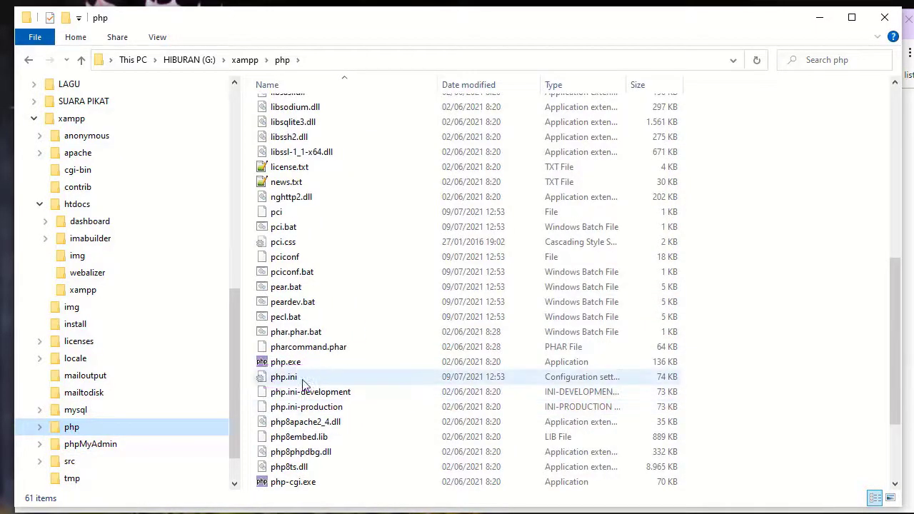
double_click(288, 380)
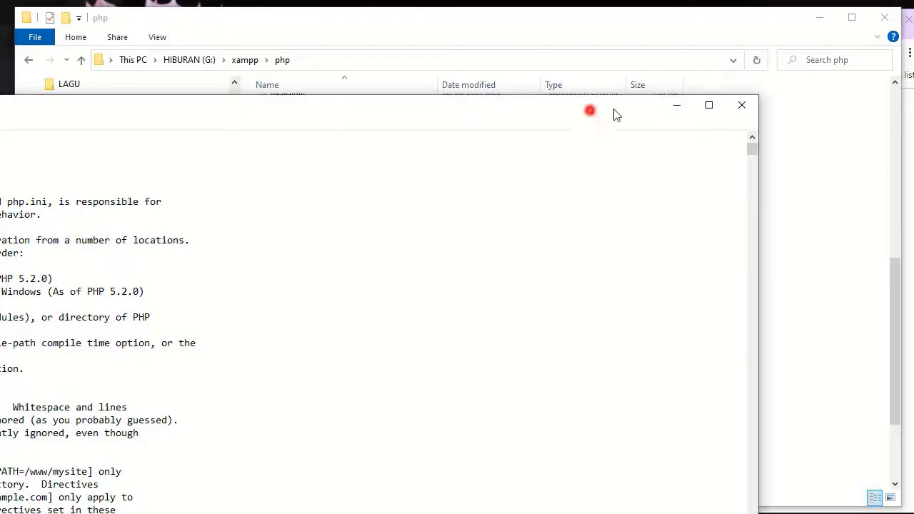
double_click(590, 110)
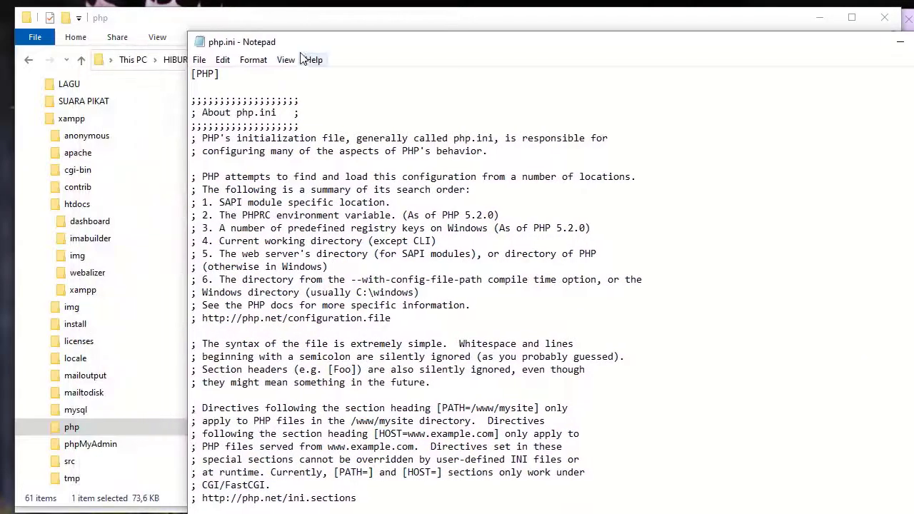
left_click_drag(295, 50, 234, 62)
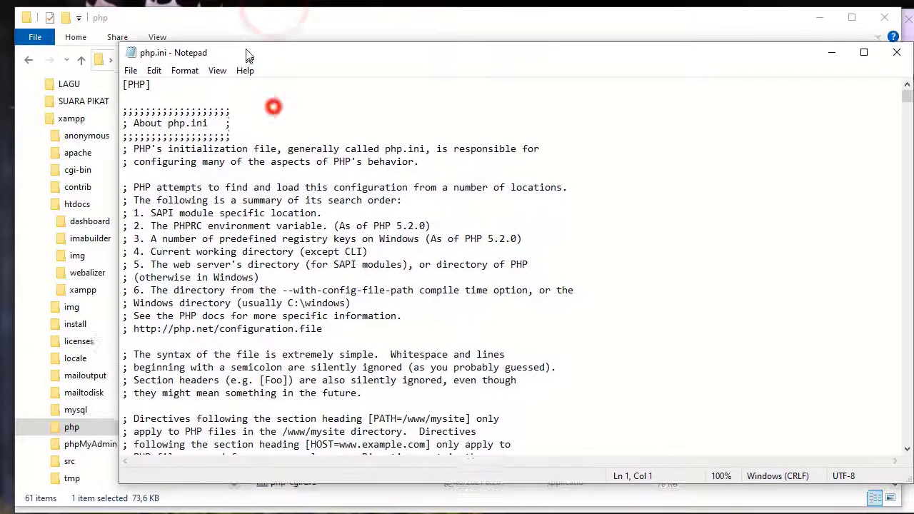
- Look through php.ini for the list of extension= lines that contains the gd entry
scroll(332, 250, "down", 18)
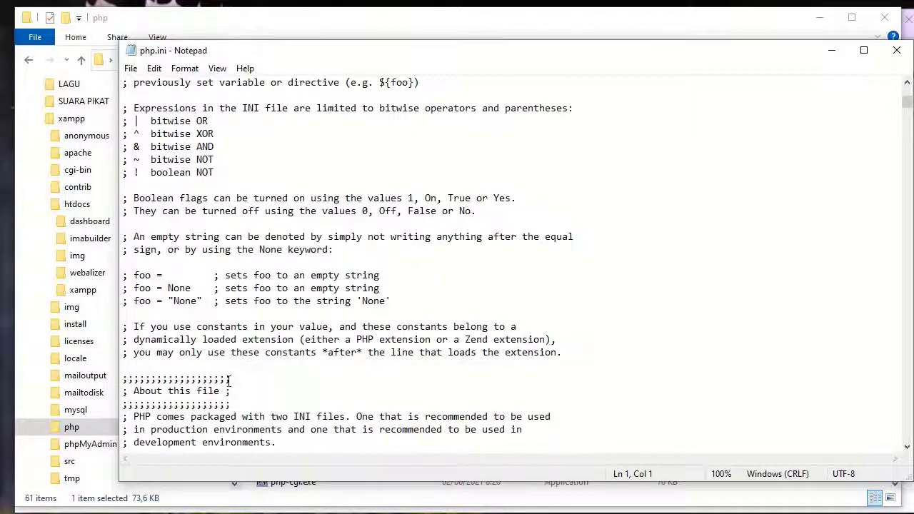
scroll(225, 387, "down", 5)
scroll(221, 391, "down", 5)
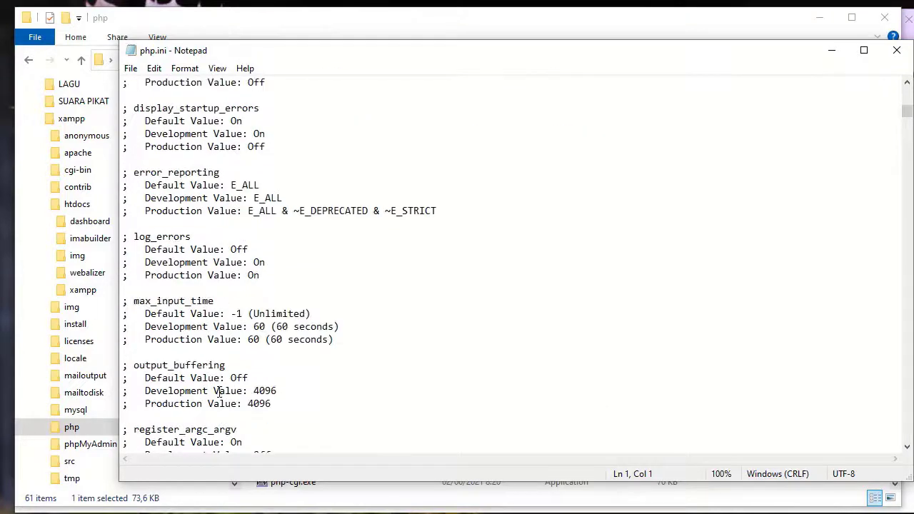
scroll(214, 398, "down", 8)
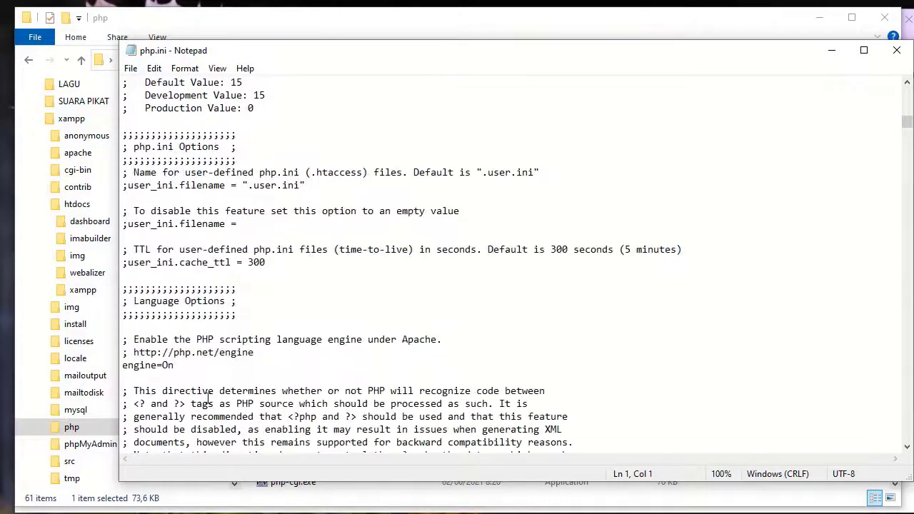
scroll(208, 398, "down", 8)
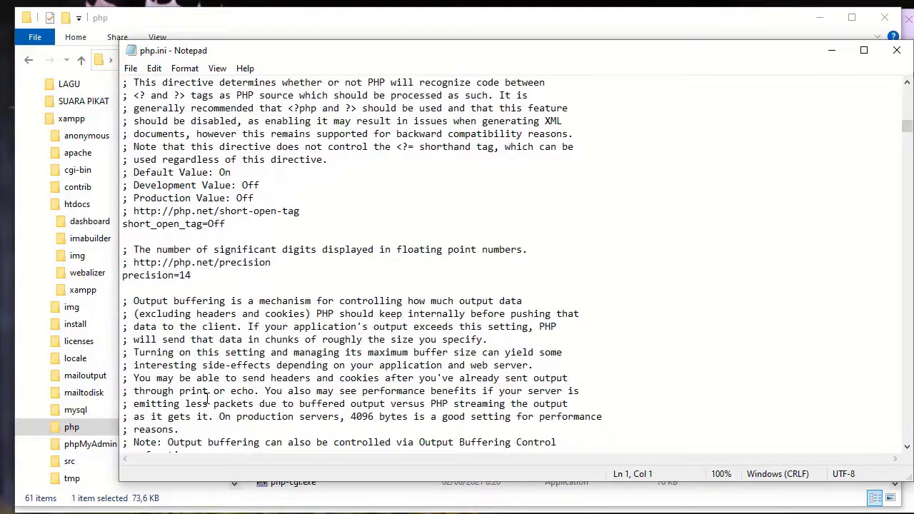
scroll(208, 398, "down", 9)
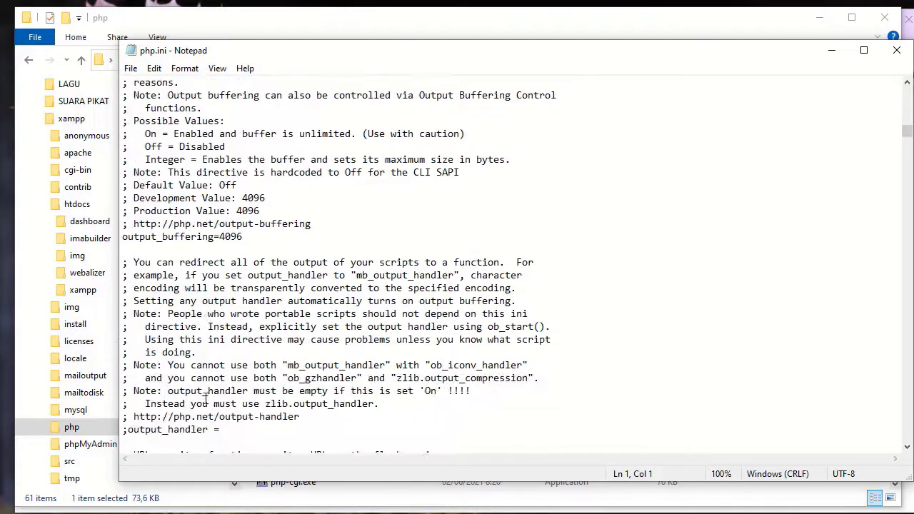
scroll(206, 397, "down", 4)
scroll(203, 404, "down", 15)
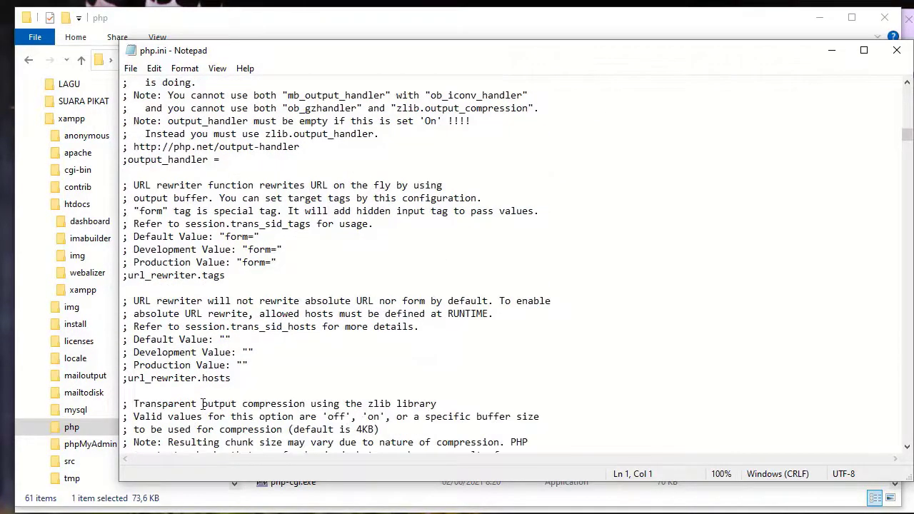
scroll(202, 404, "down", 11)
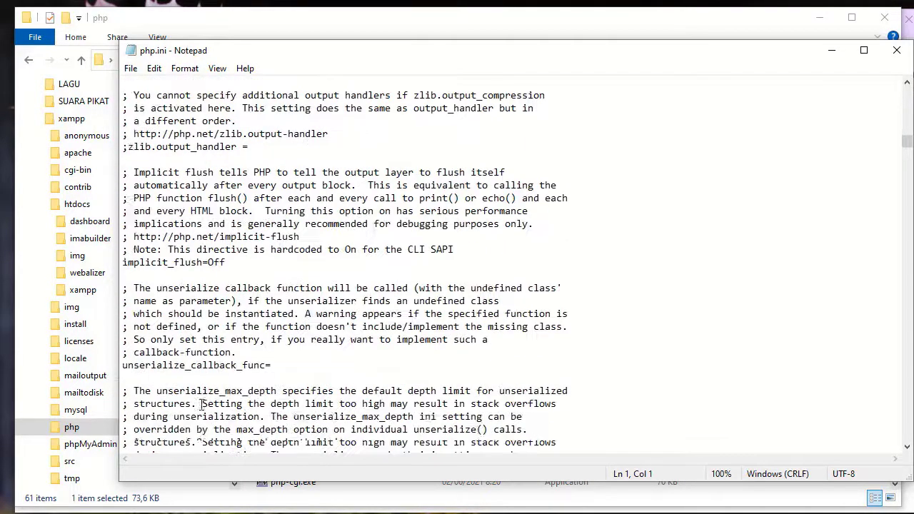
scroll(201, 404, "down", 15)
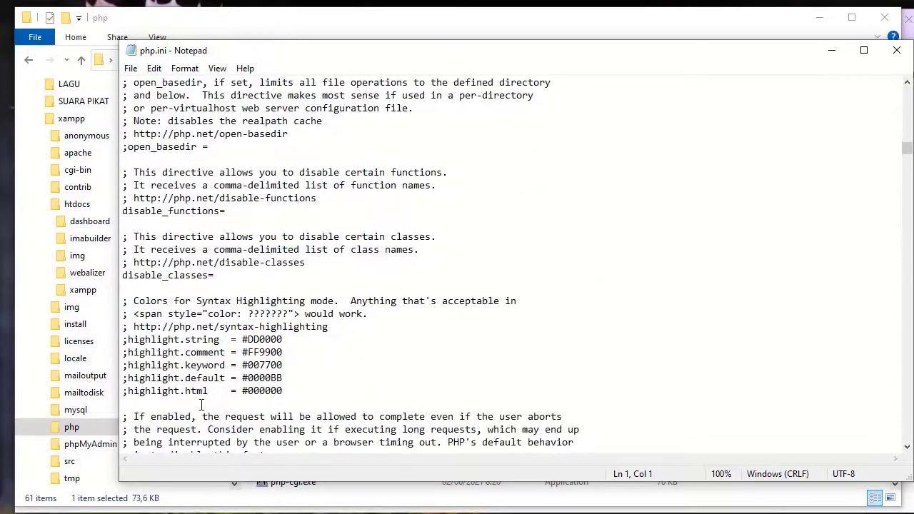
scroll(201, 404, "down", 3)
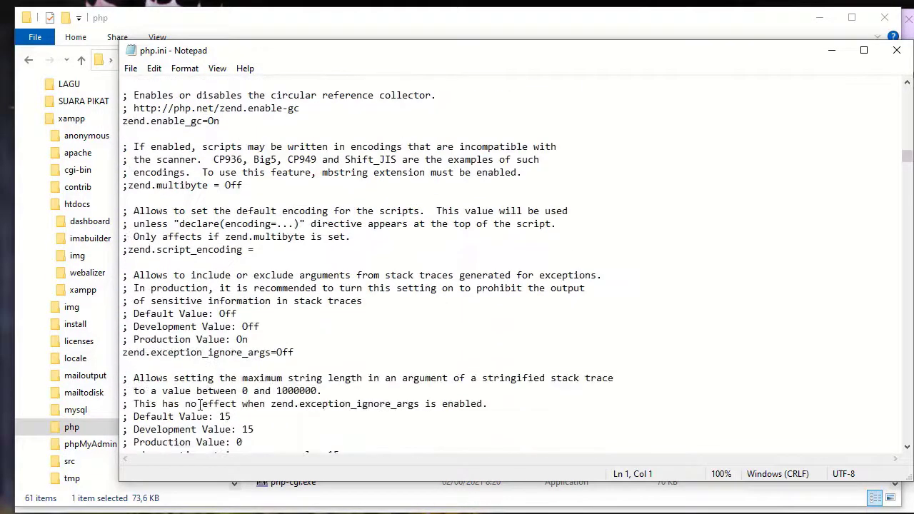
scroll(201, 404, "down", 4)
scroll(200, 404, "down", 4)
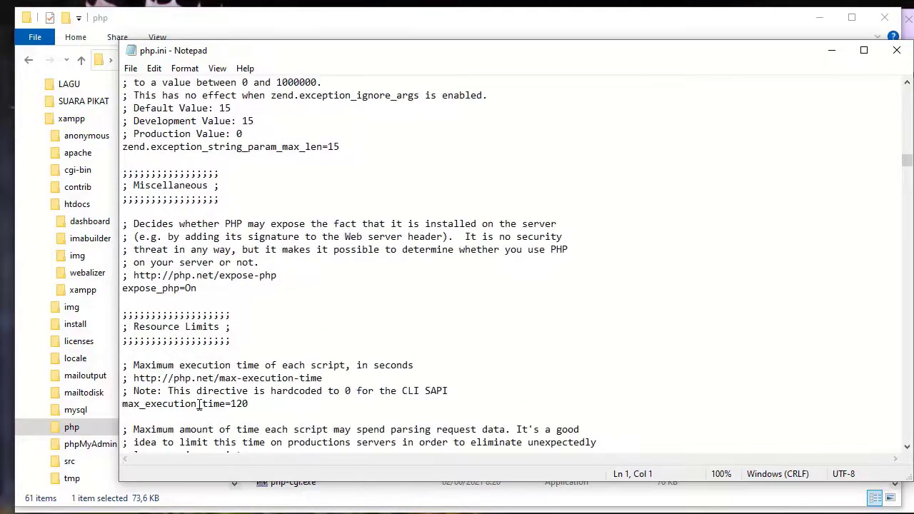
scroll(214, 383, "down", 4)
scroll(237, 394, "down", 20)
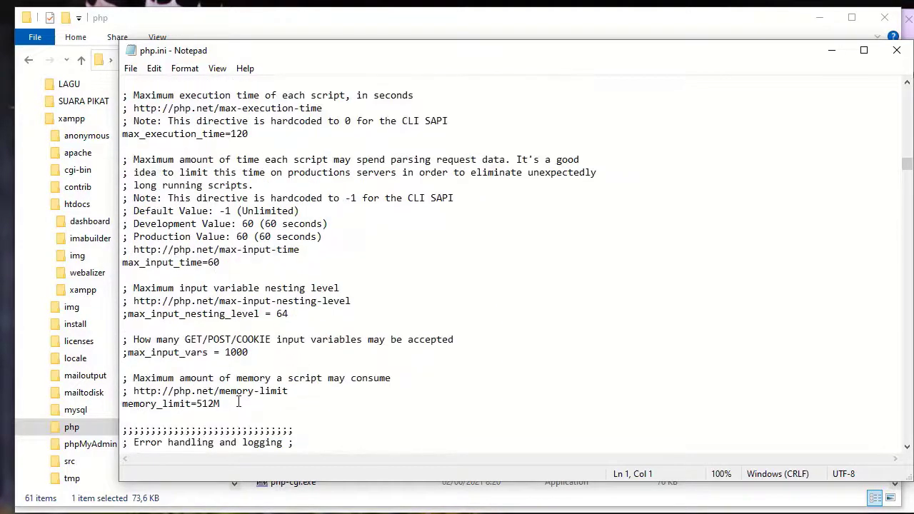
scroll(285, 428, "down", 19)
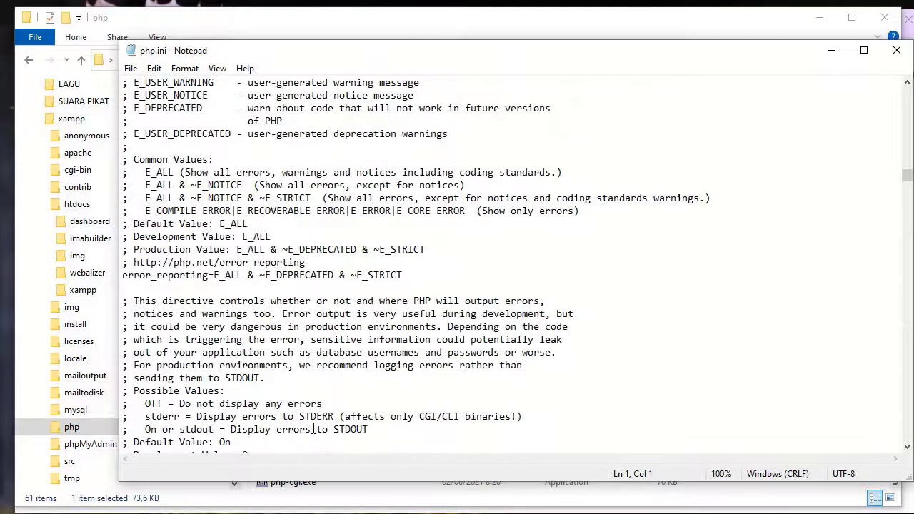
scroll(313, 429, "down", 20)
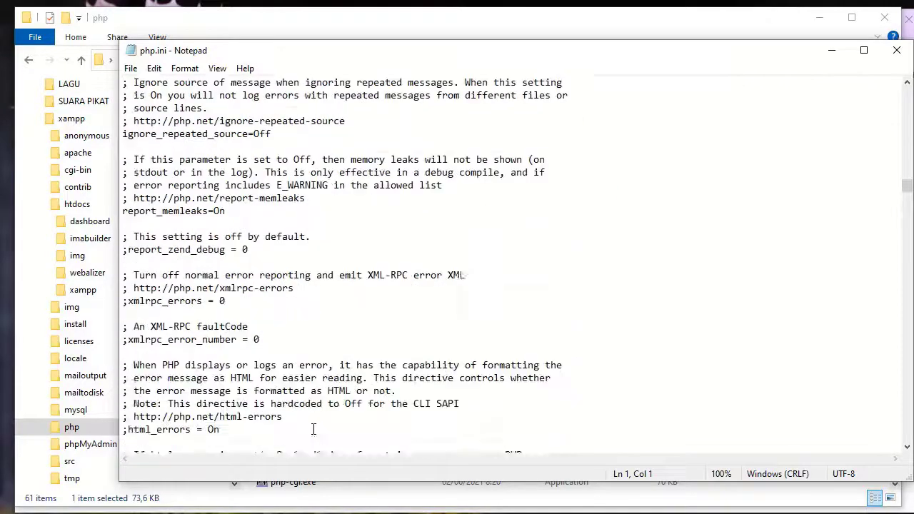
scroll(313, 431, "down", 20)
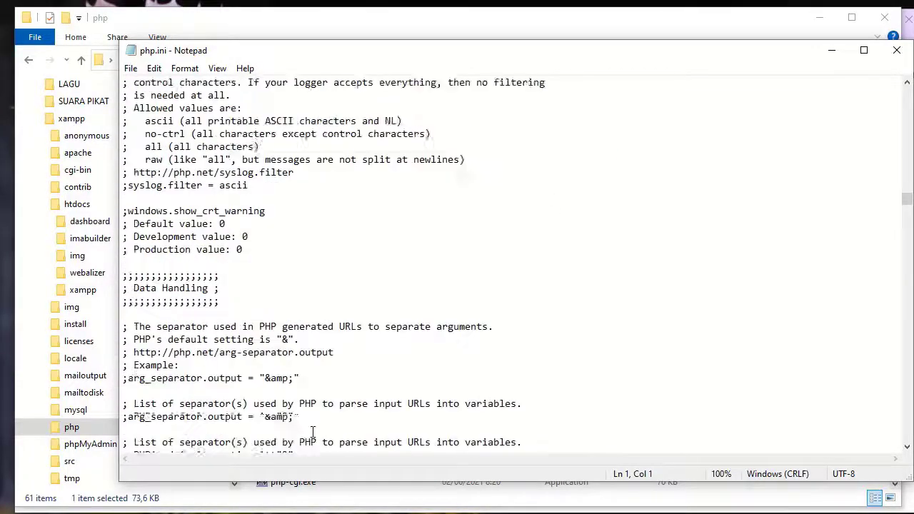
left_click_drag(906, 212, 907, 252)
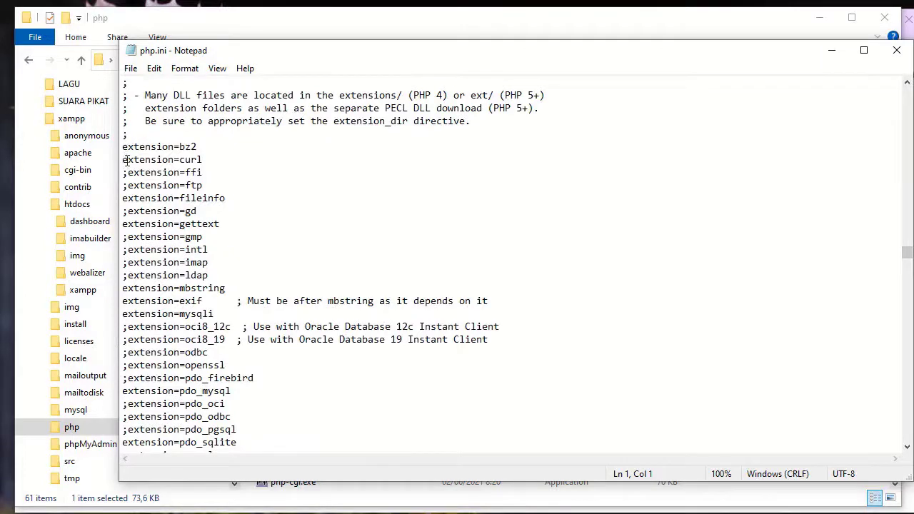
scroll(184, 184, "down", 2)
scroll(184, 183, "up", 2)
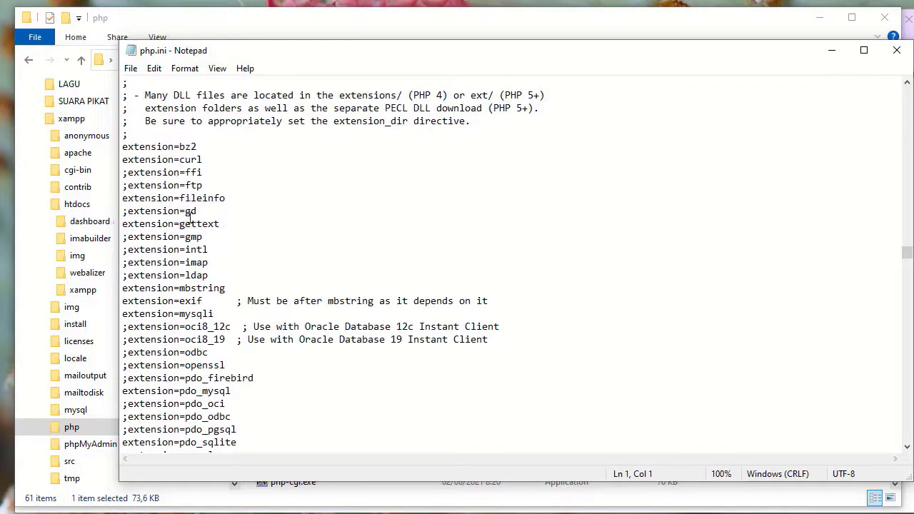
- Enable the GD module in php.ini by removing the semicolon in front of extension=gd
left_click_drag(150, 207, 104, 214)
left_click(221, 209)
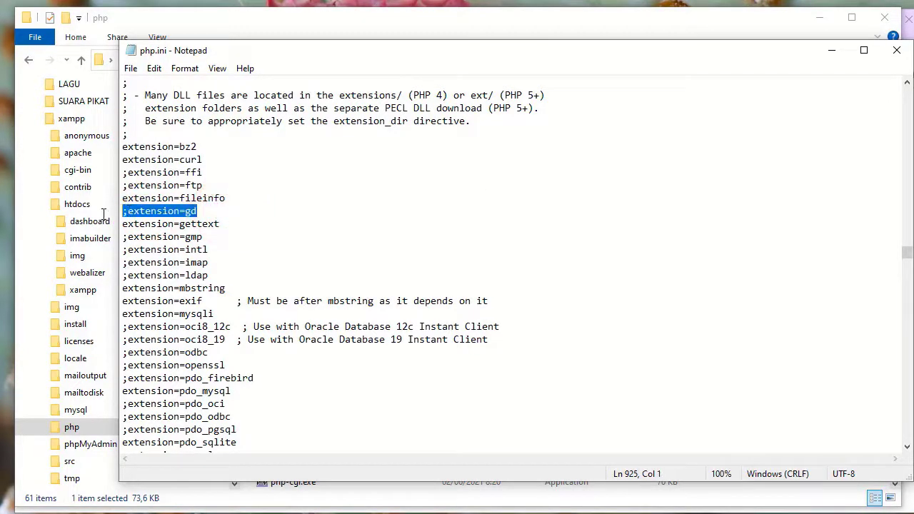
left_click(127, 211)
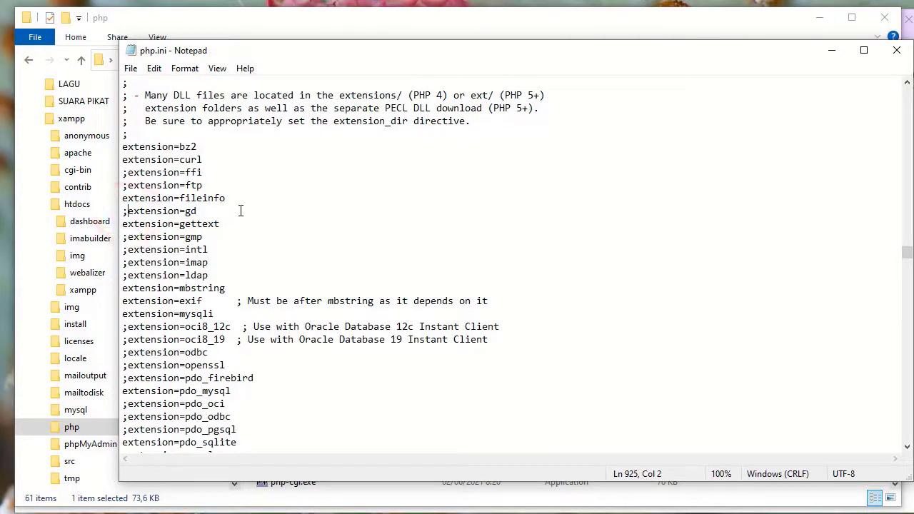
key("BackSpace")
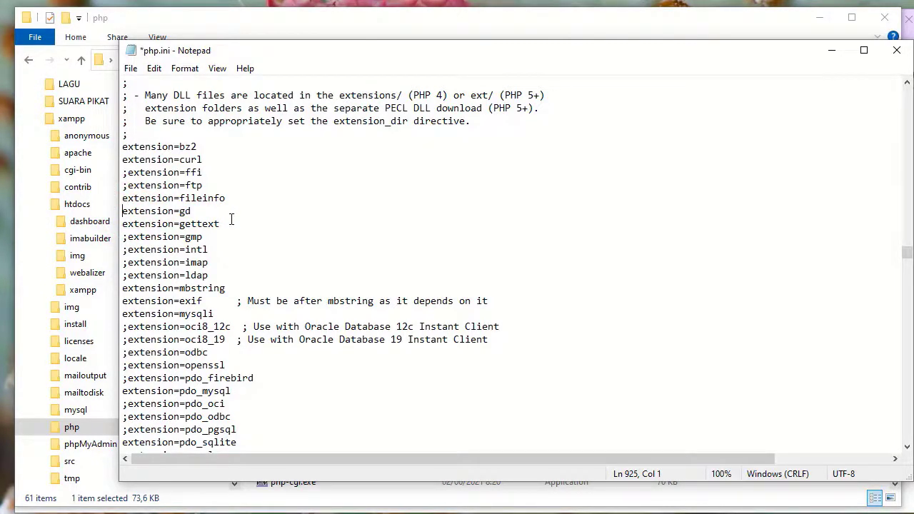
key("ctrl+z")
key("Delete")
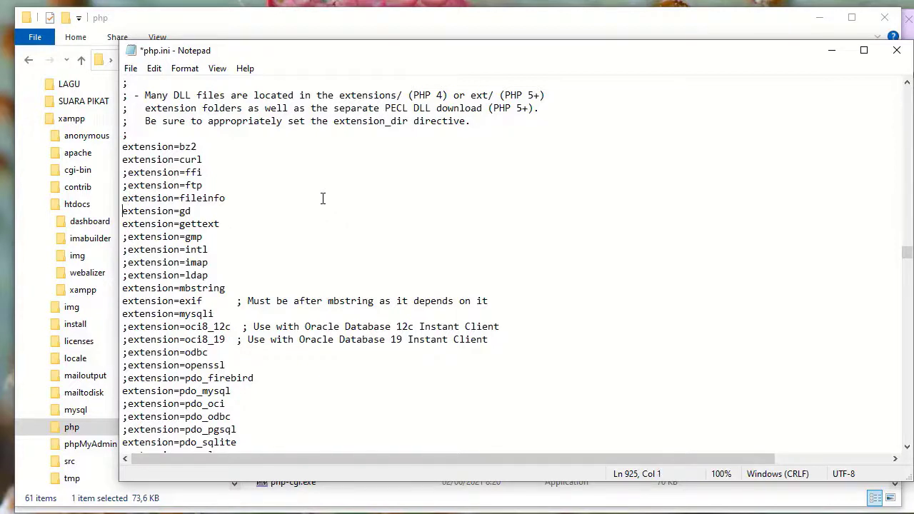